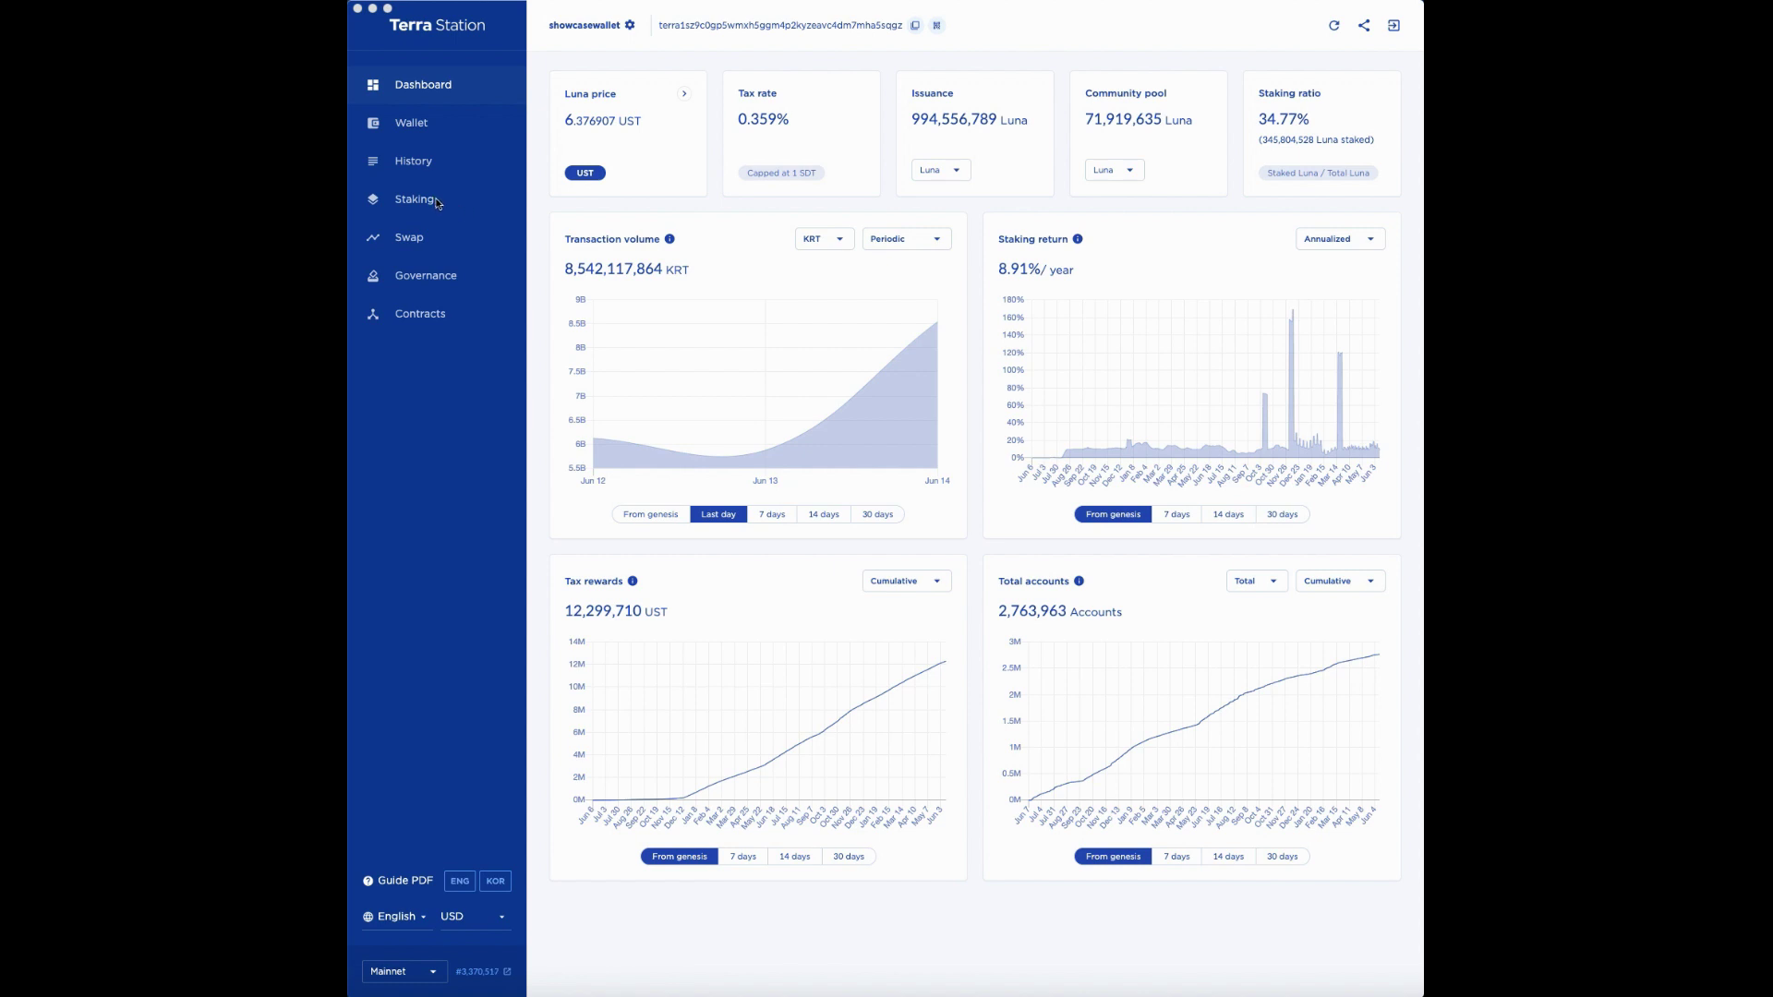
Open the Staking page with 2 Luna on Orion.Money and scroll toward the validator list
{"action": "left_click", "coordinate": [430, 203]}
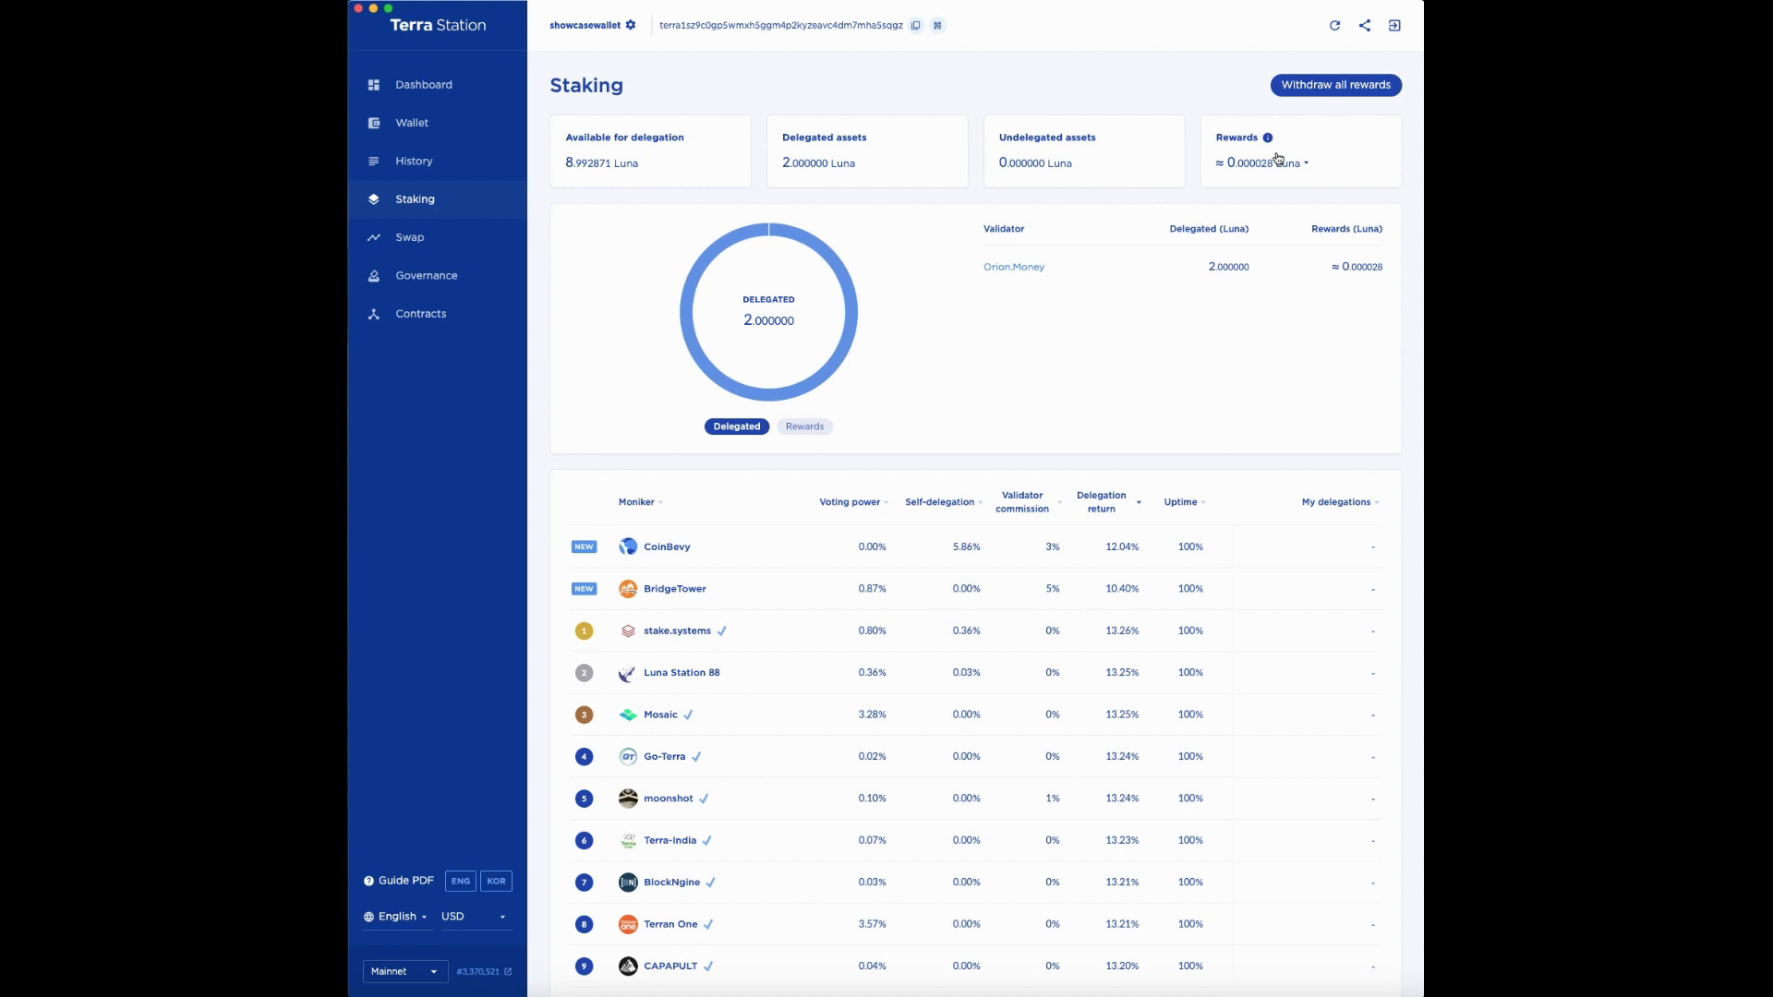
{"action": "mouse_move", "coordinate": [1270, 139]}
{"action": "scroll", "coordinate": [850, 584], "scroll_direction": "down", "scroll_amount": 2}
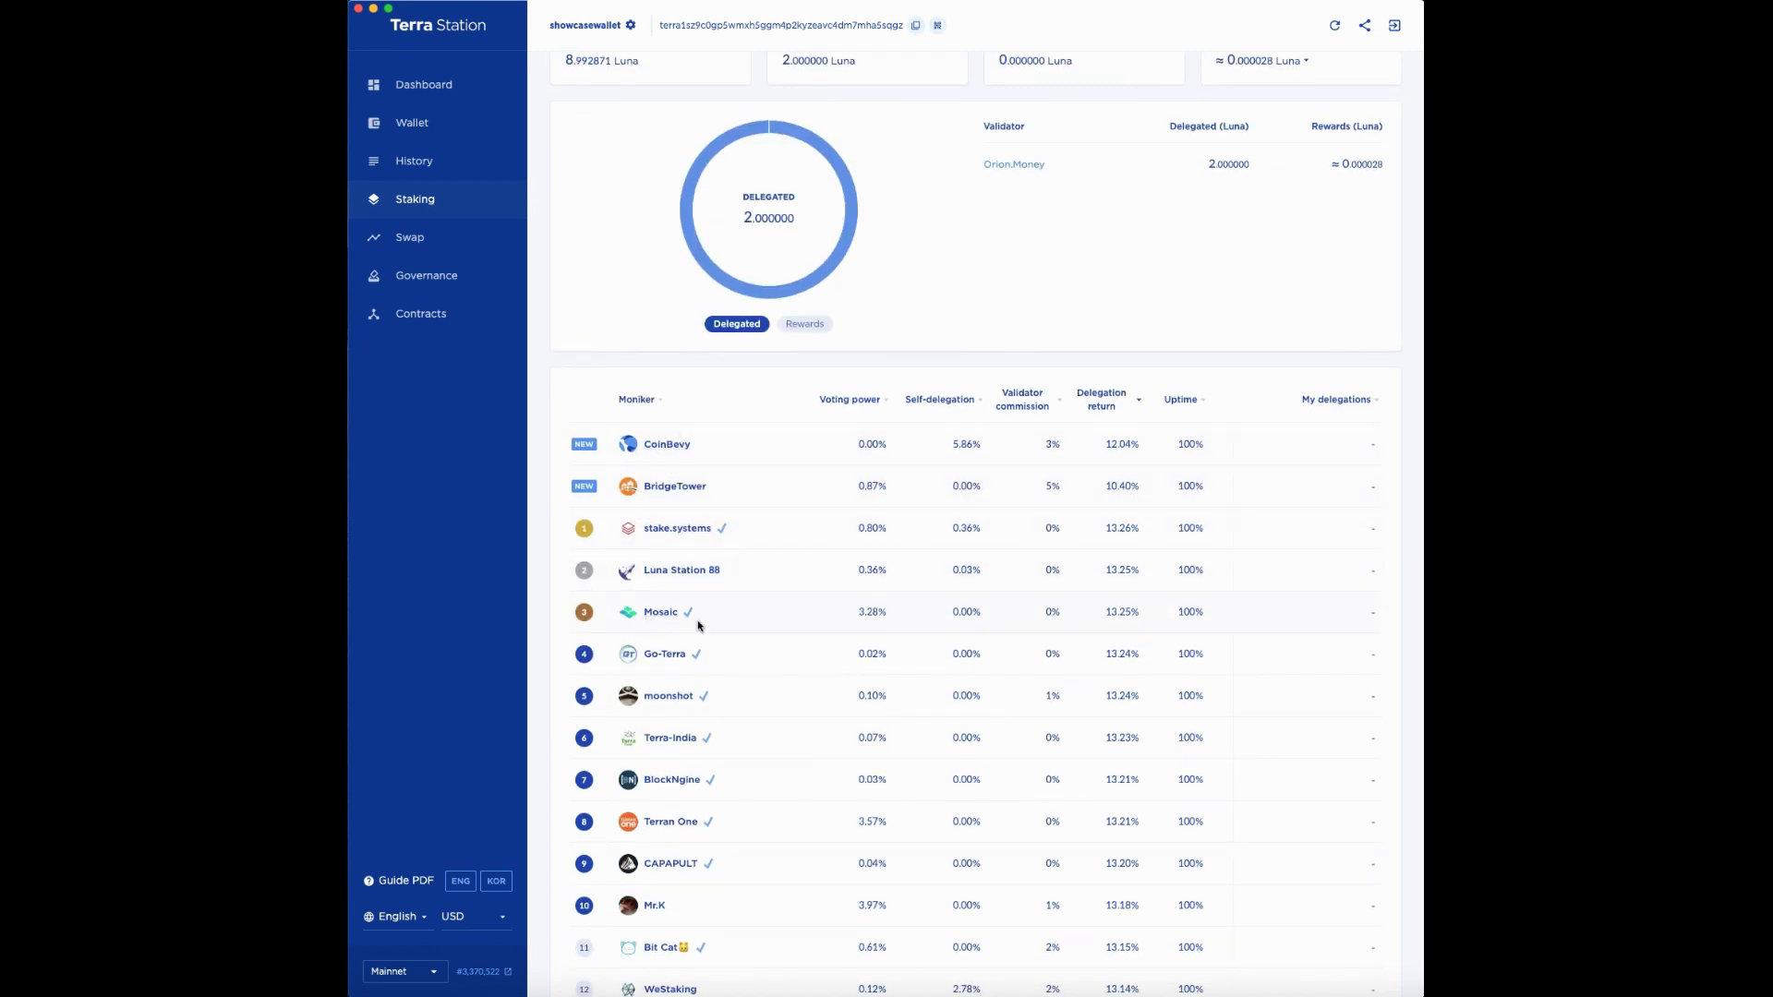
{"action": "scroll", "coordinate": [826, 492], "scroll_direction": "down", "scroll_amount": 2}
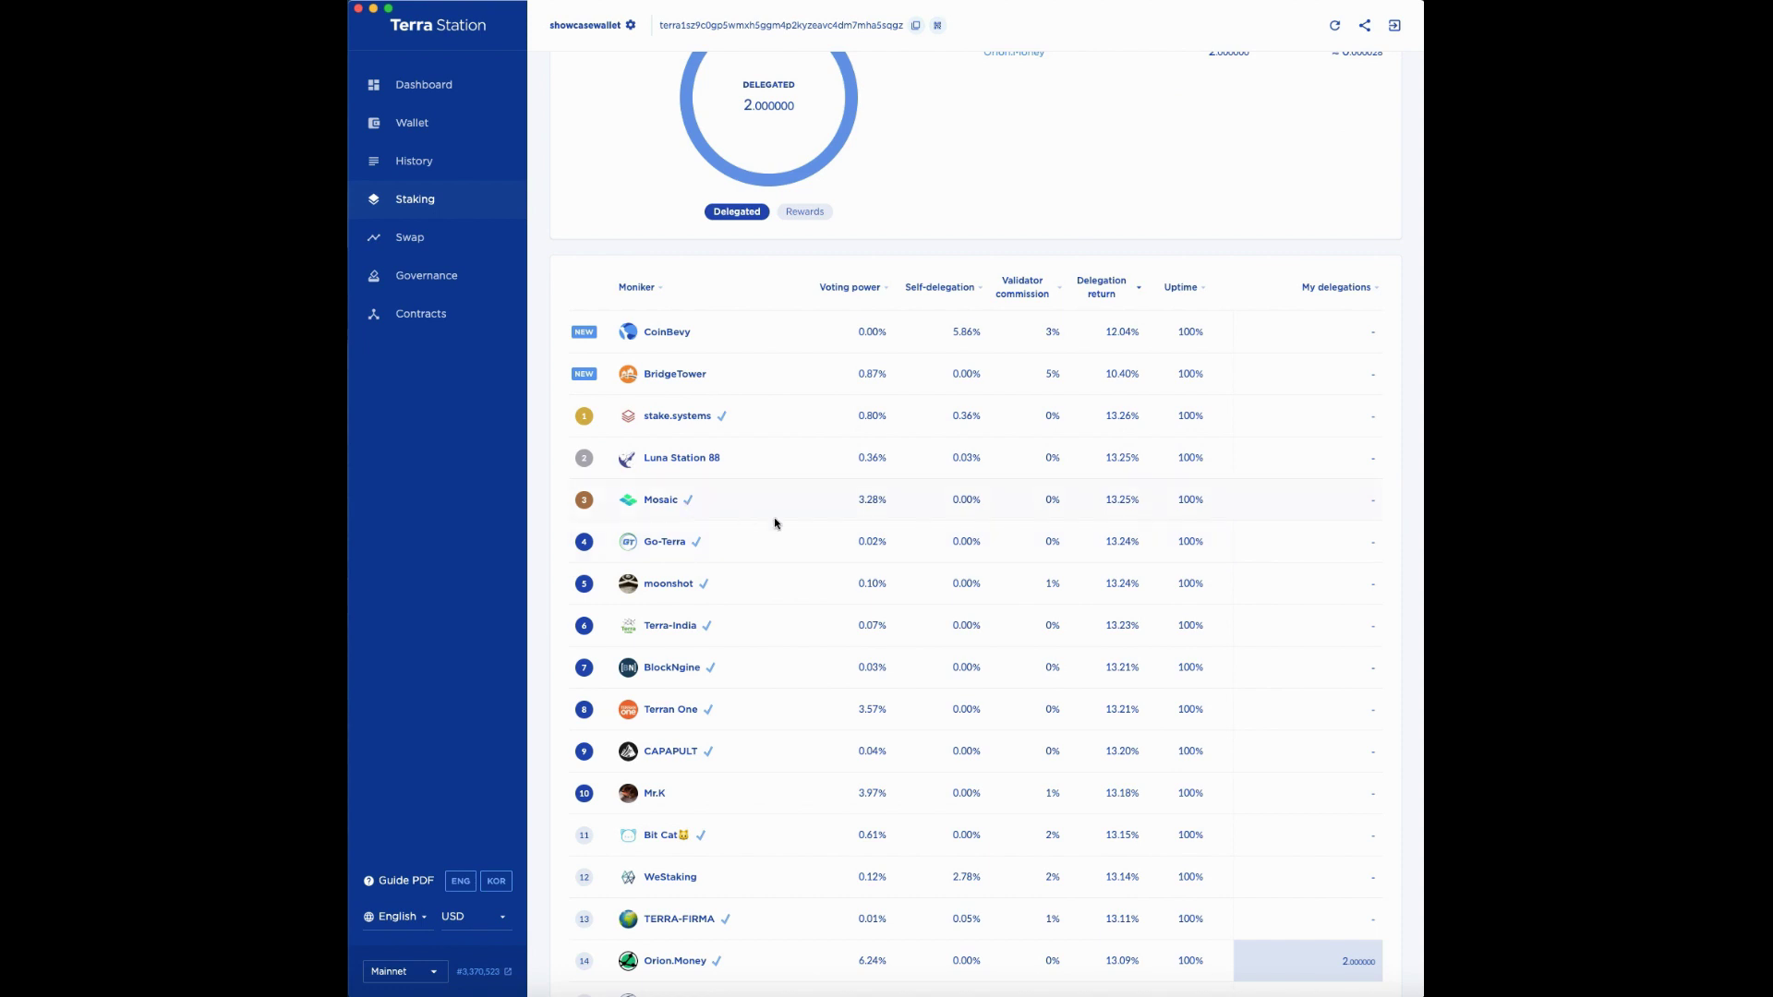
{"action": "scroll", "coordinate": [776, 519], "scroll_direction": "down", "scroll_amount": 4}
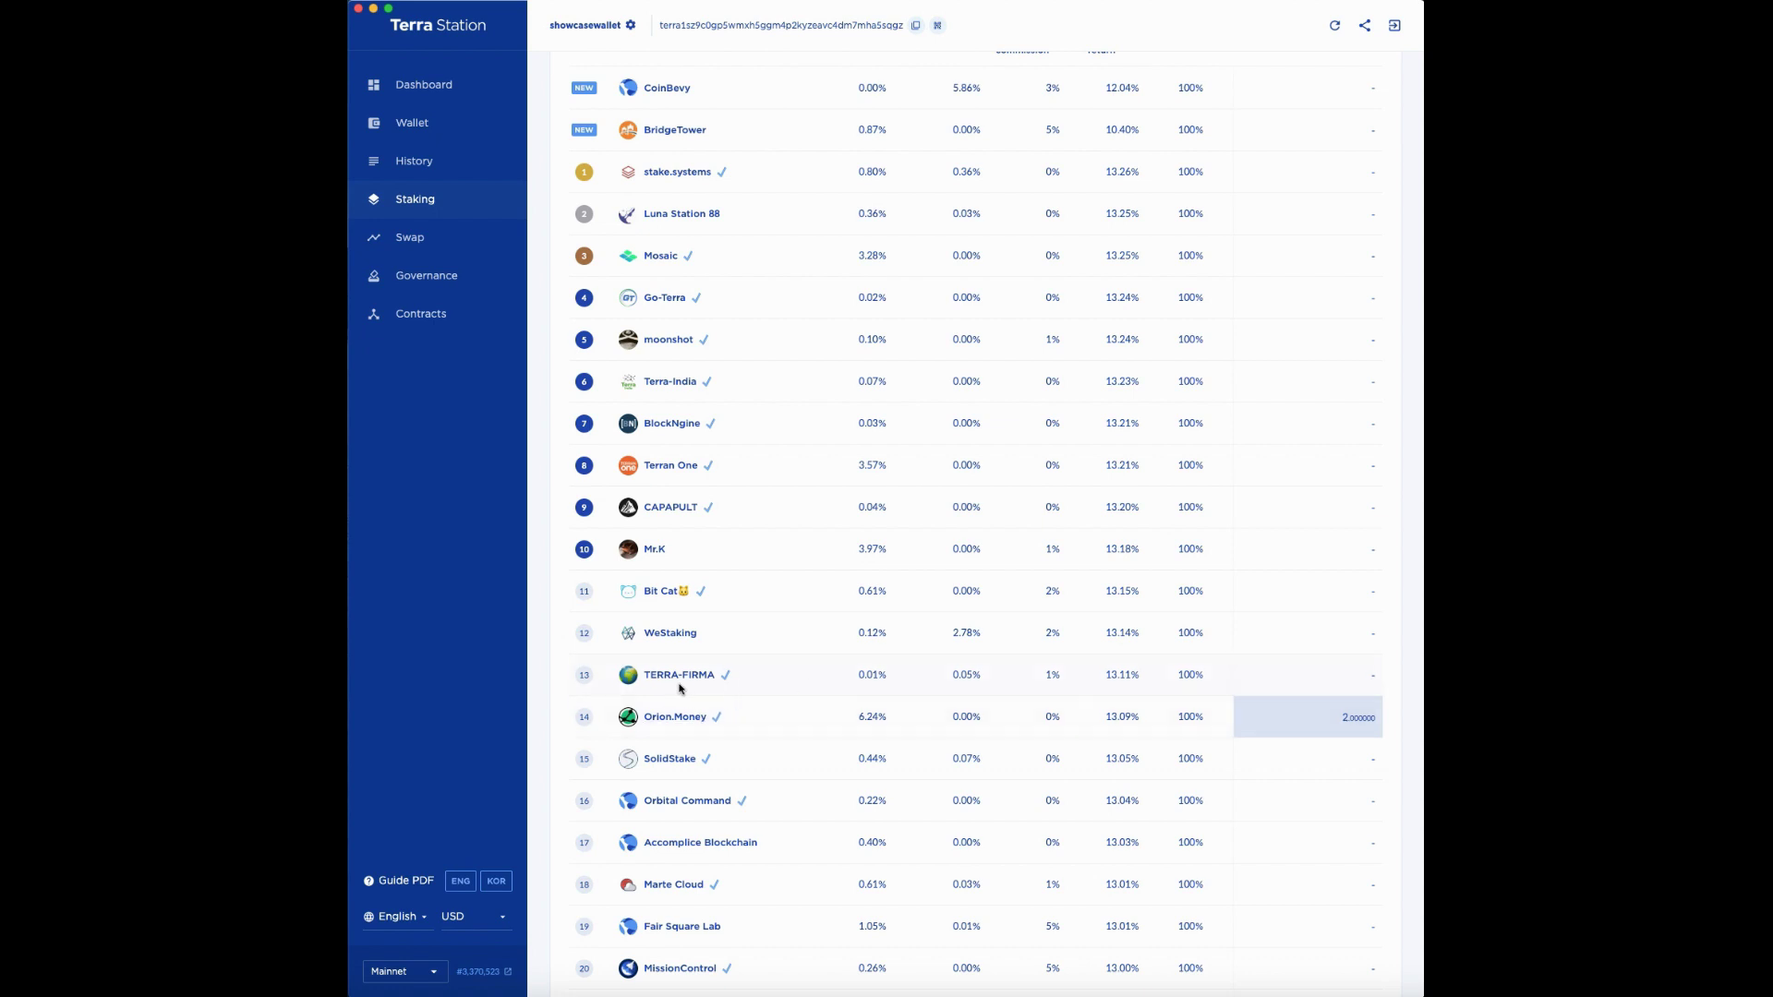
{"action": "scroll", "coordinate": [815, 701], "scroll_direction": "down", "scroll_amount": 1}
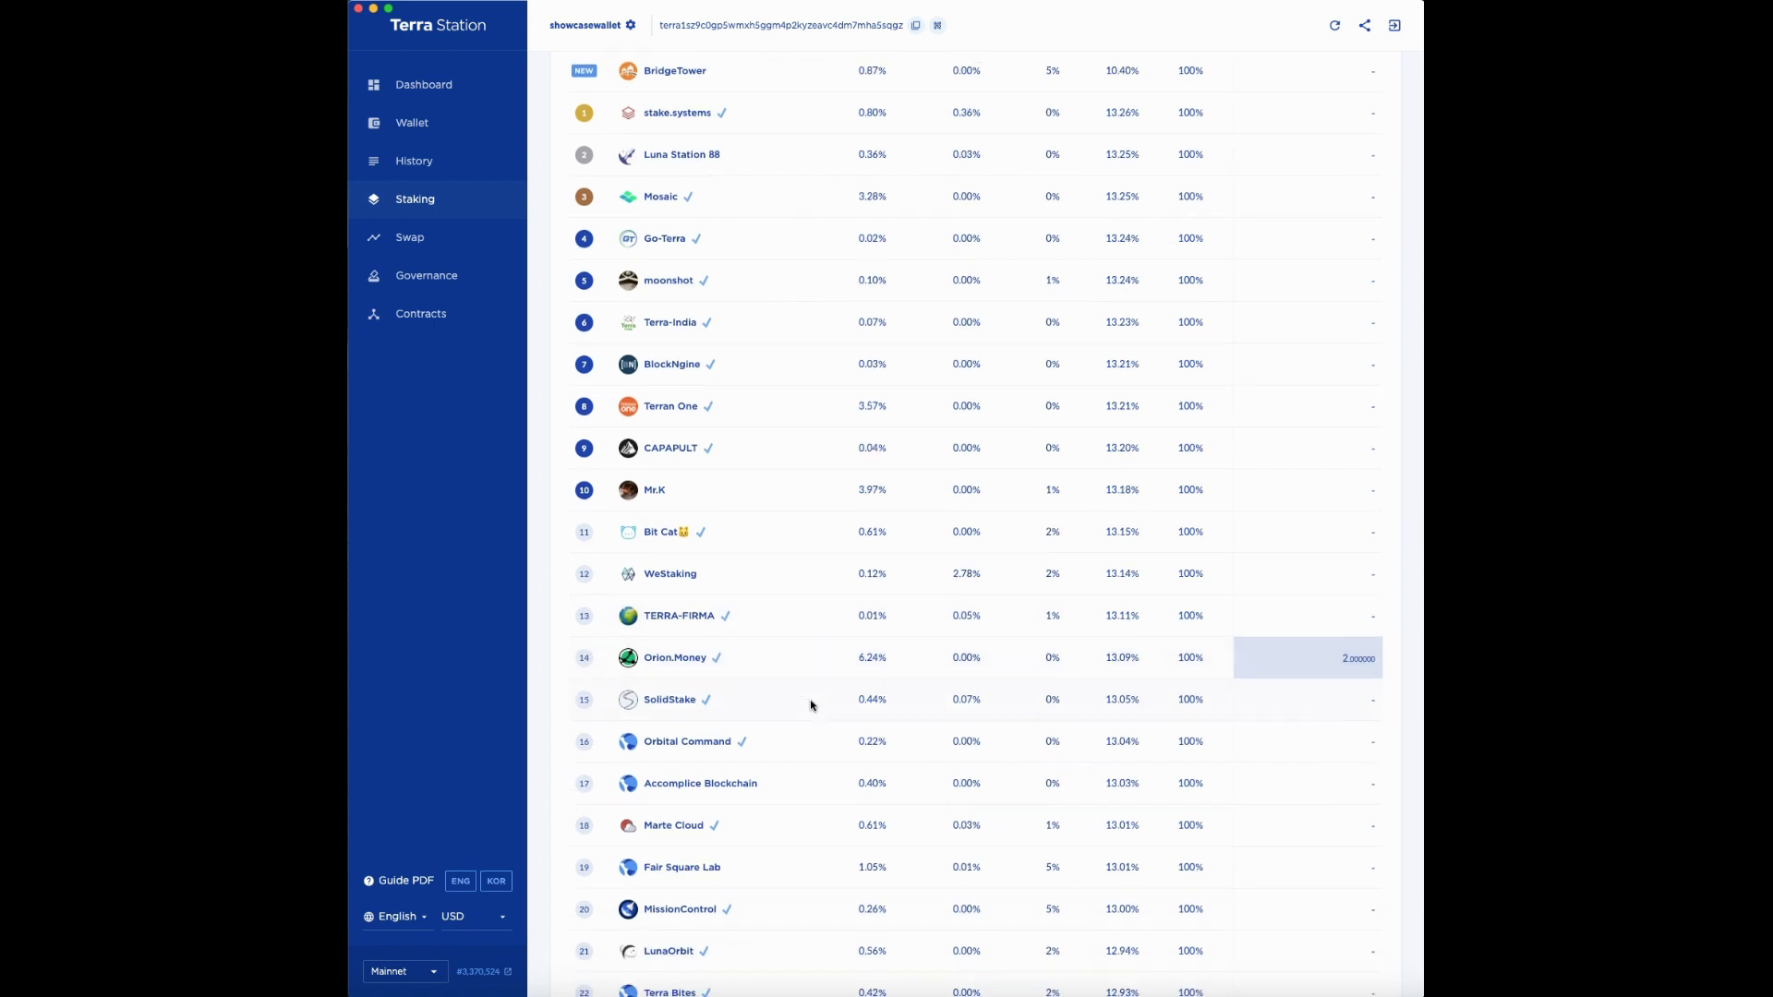
{"action": "scroll", "coordinate": [704, 680], "scroll_direction": "down", "scroll_amount": 4}
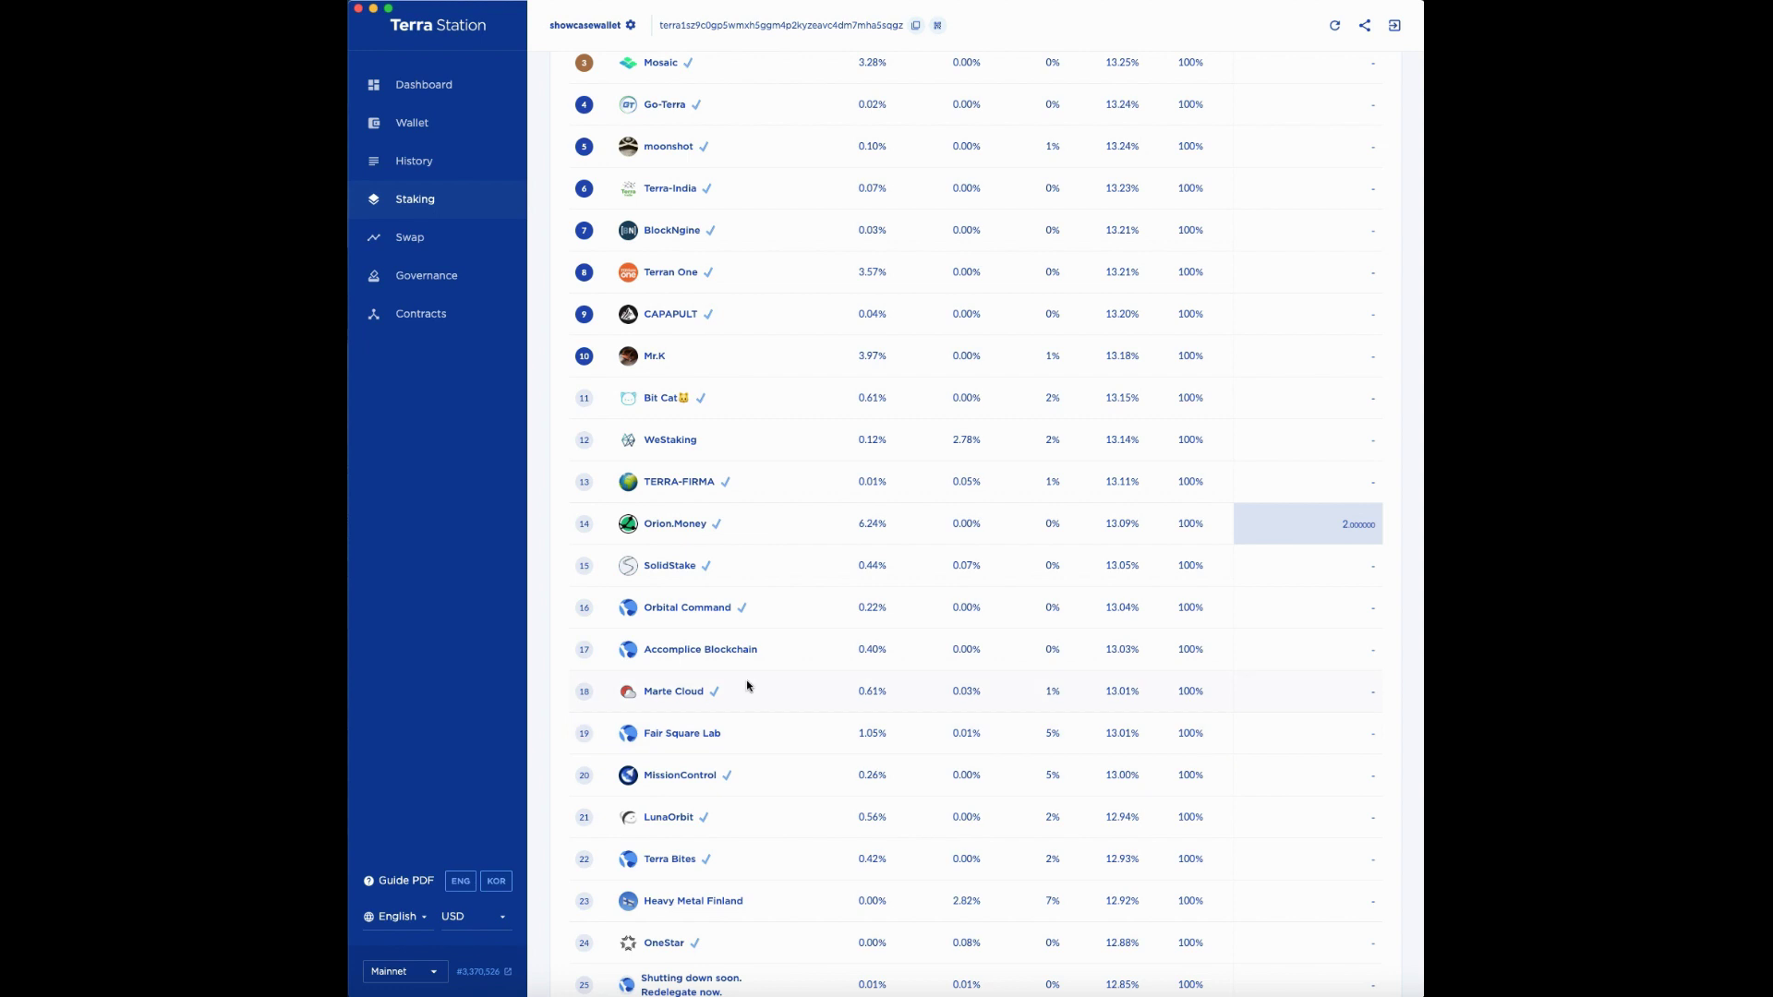
{"action": "scroll", "coordinate": [748, 685], "scroll_direction": "up", "scroll_amount": 1}
{"action": "scroll", "coordinate": [748, 685], "scroll_direction": "down", "scroll_amount": 3}
{"action": "scroll", "coordinate": [748, 687], "scroll_direction": "up", "scroll_amount": 4}
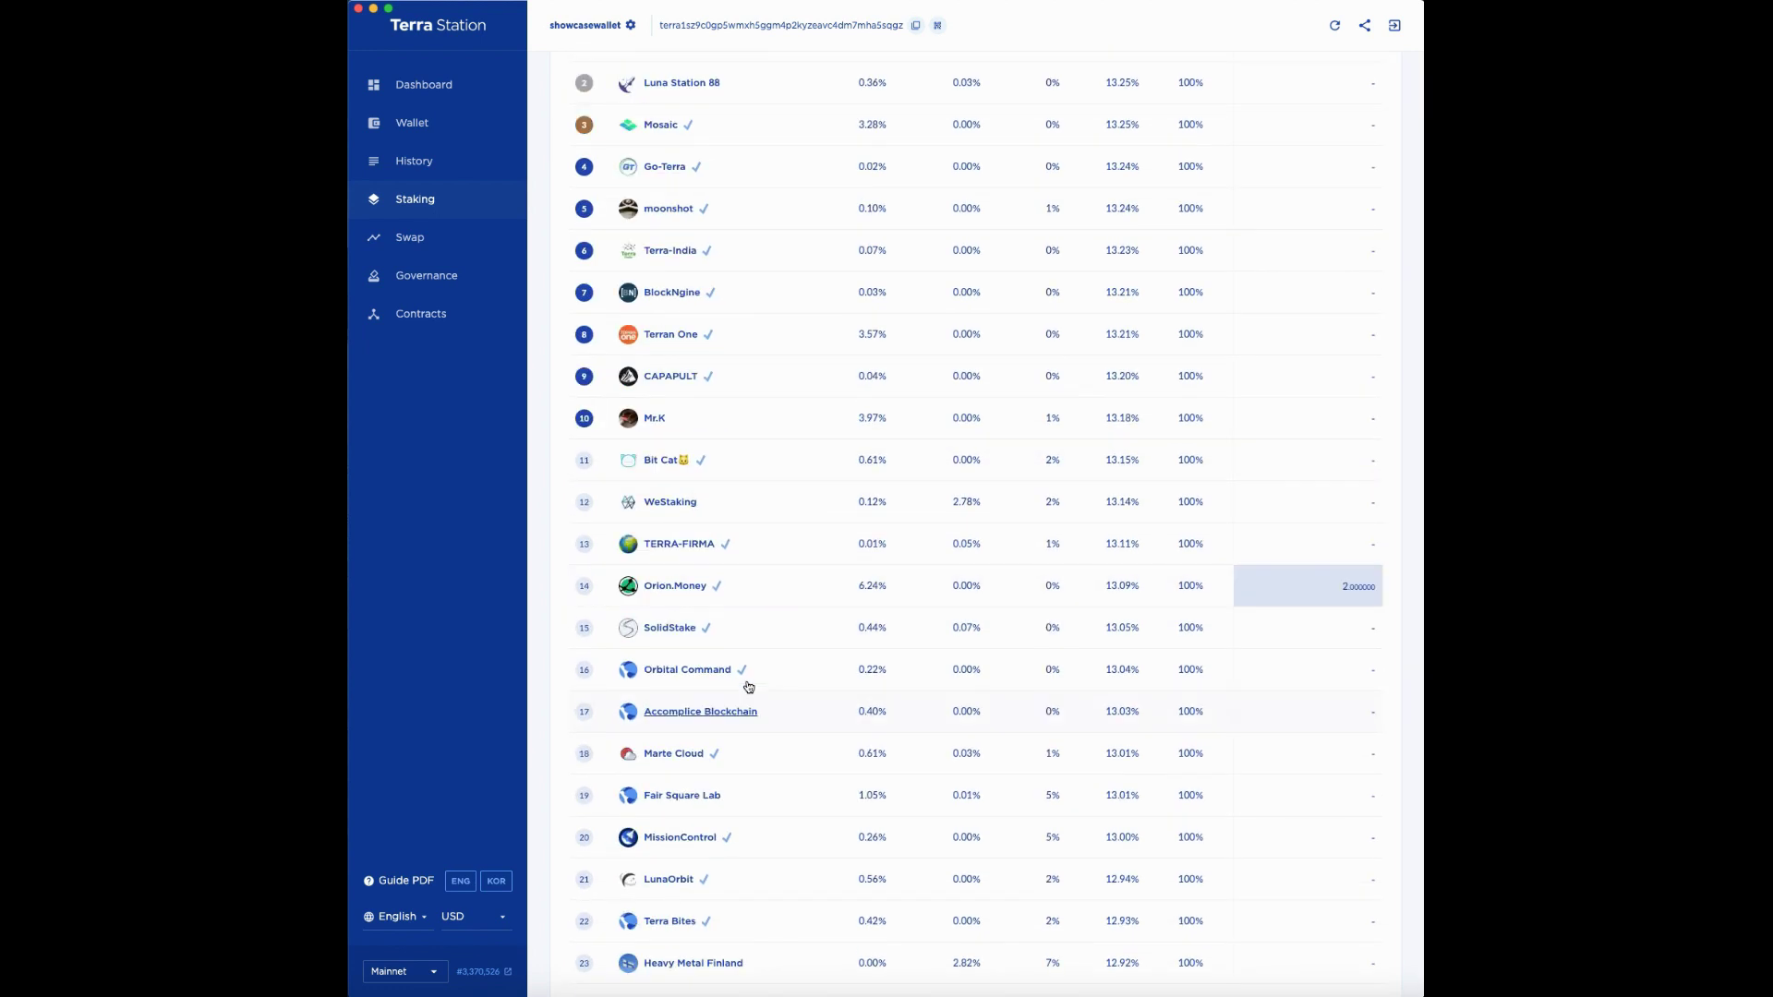
{"action": "scroll", "coordinate": [748, 687], "scroll_direction": "up", "scroll_amount": 5}
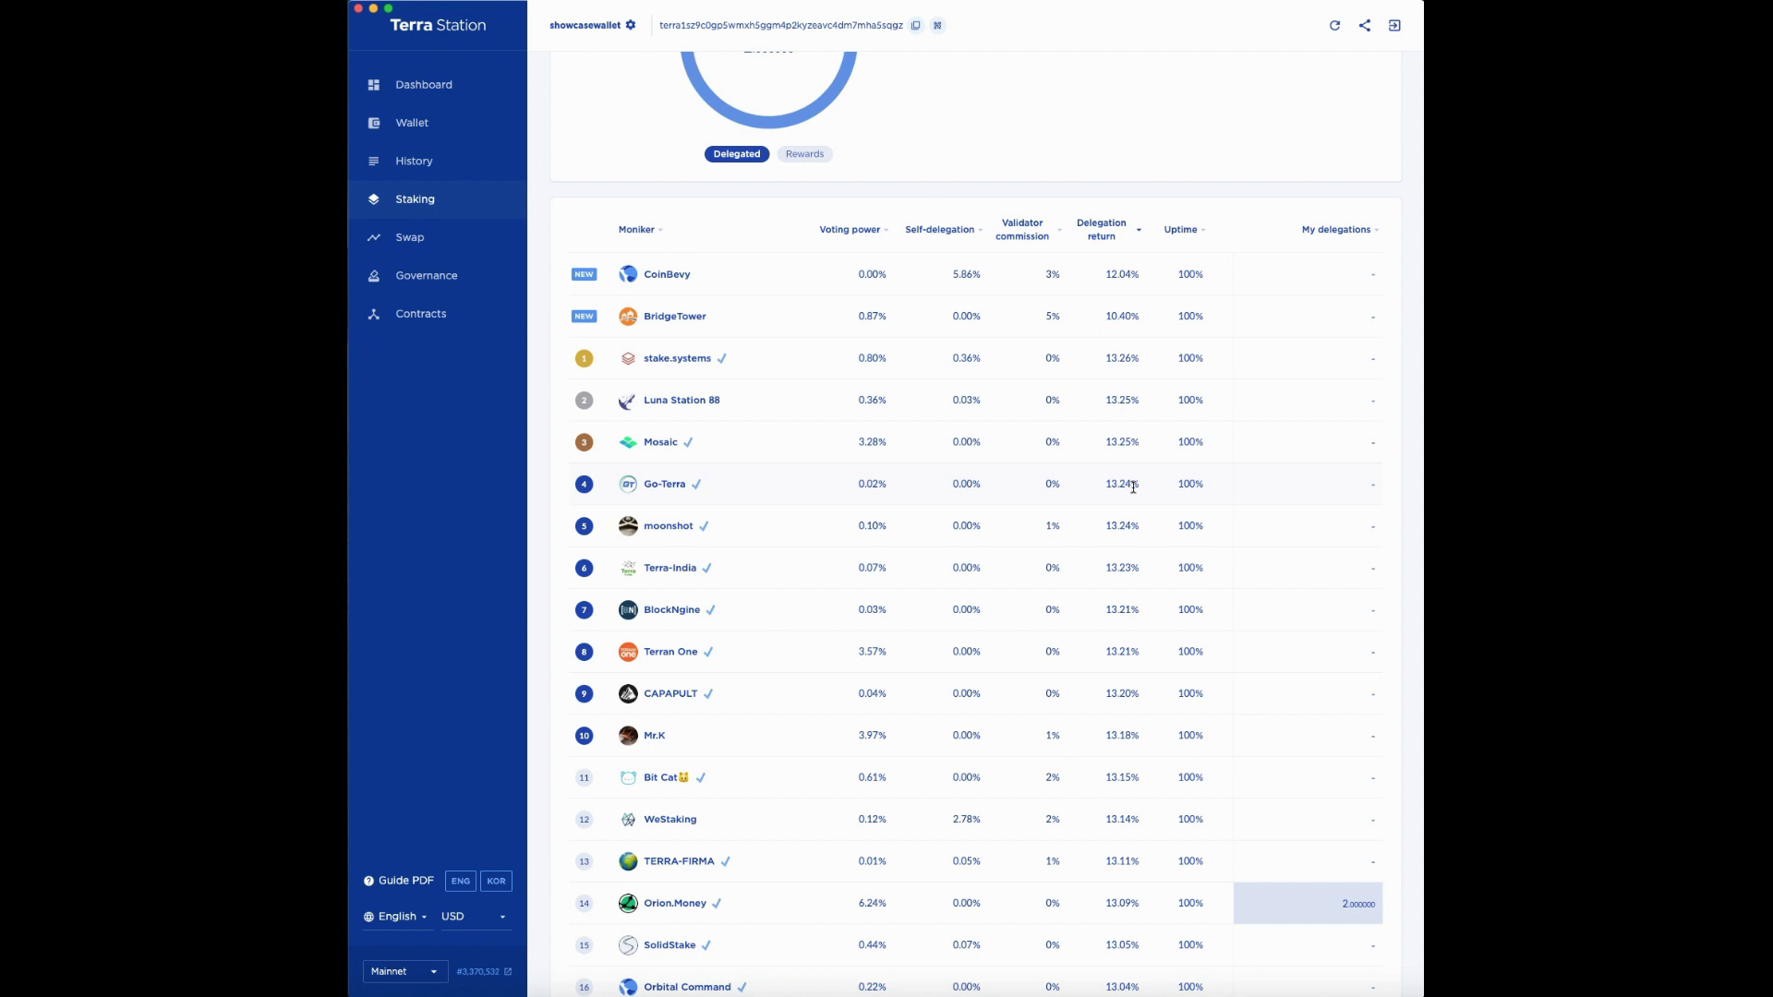
Find Orbital Command at row 16 of the validator table and open its details (0% commission)
{"action": "scroll", "coordinate": [961, 370], "scroll_direction": "up", "scroll_amount": 1}
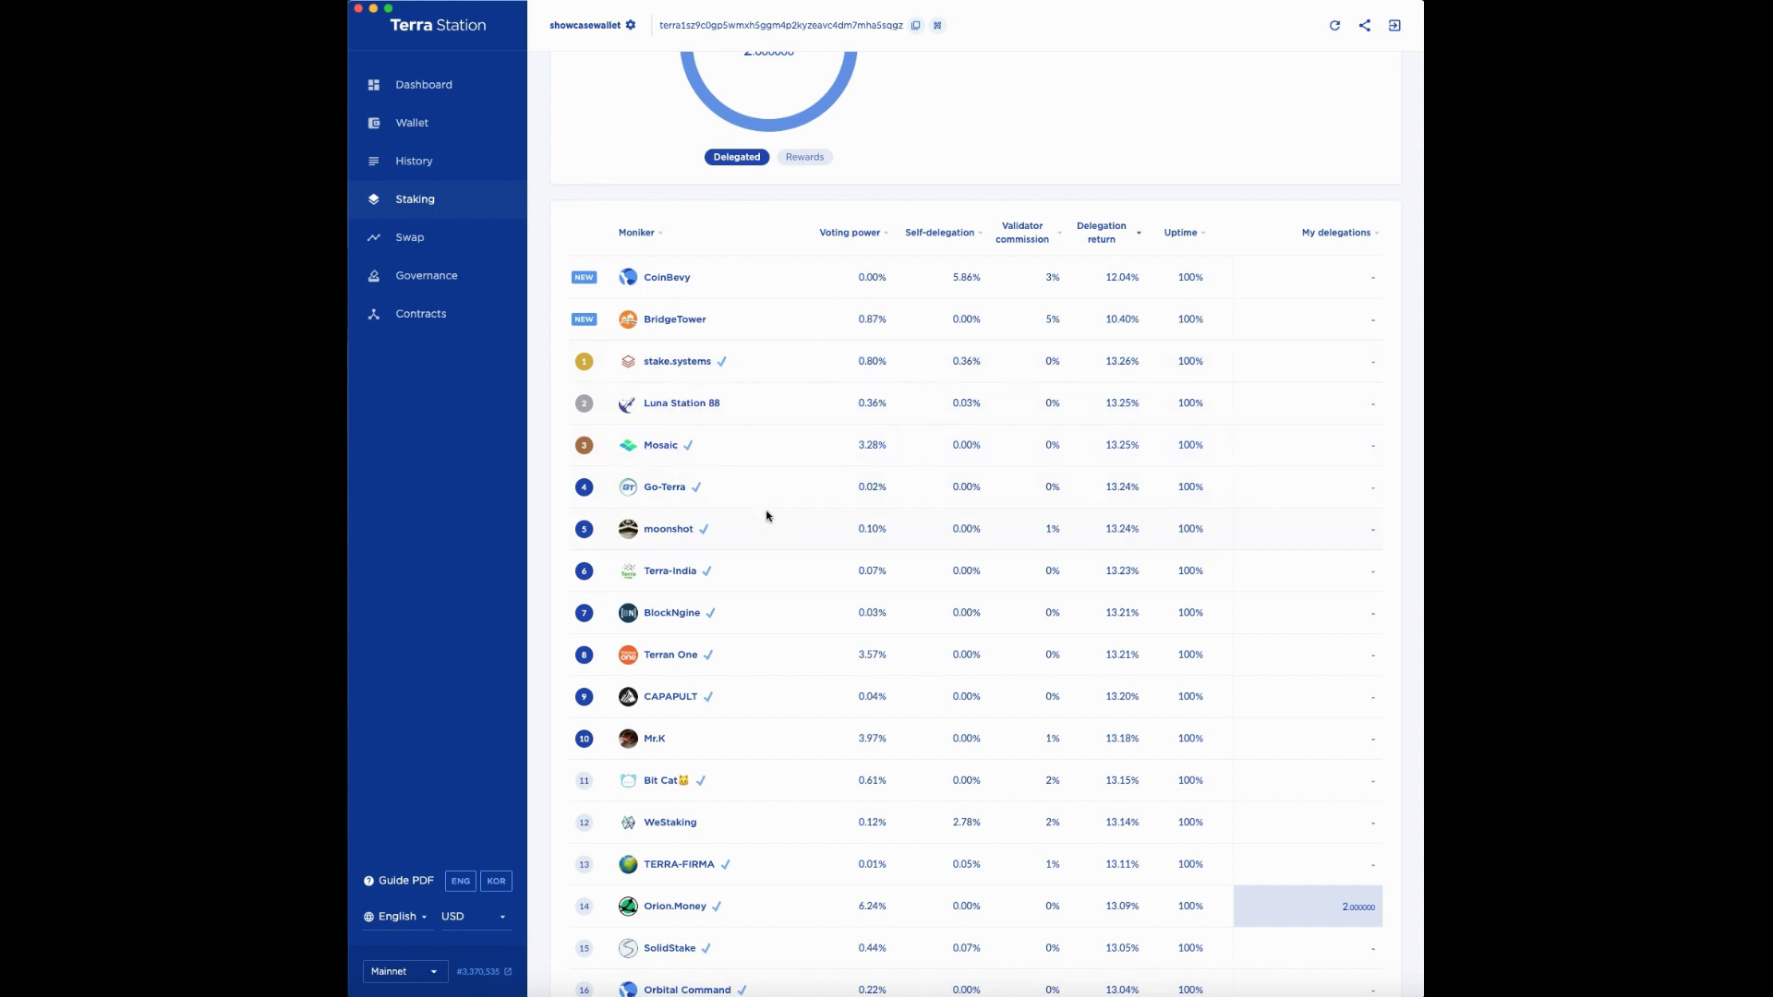
{"action": "scroll", "coordinate": [757, 499], "scroll_direction": "down", "scroll_amount": 1}
{"action": "scroll", "coordinate": [761, 517], "scroll_direction": "down", "scroll_amount": 1}
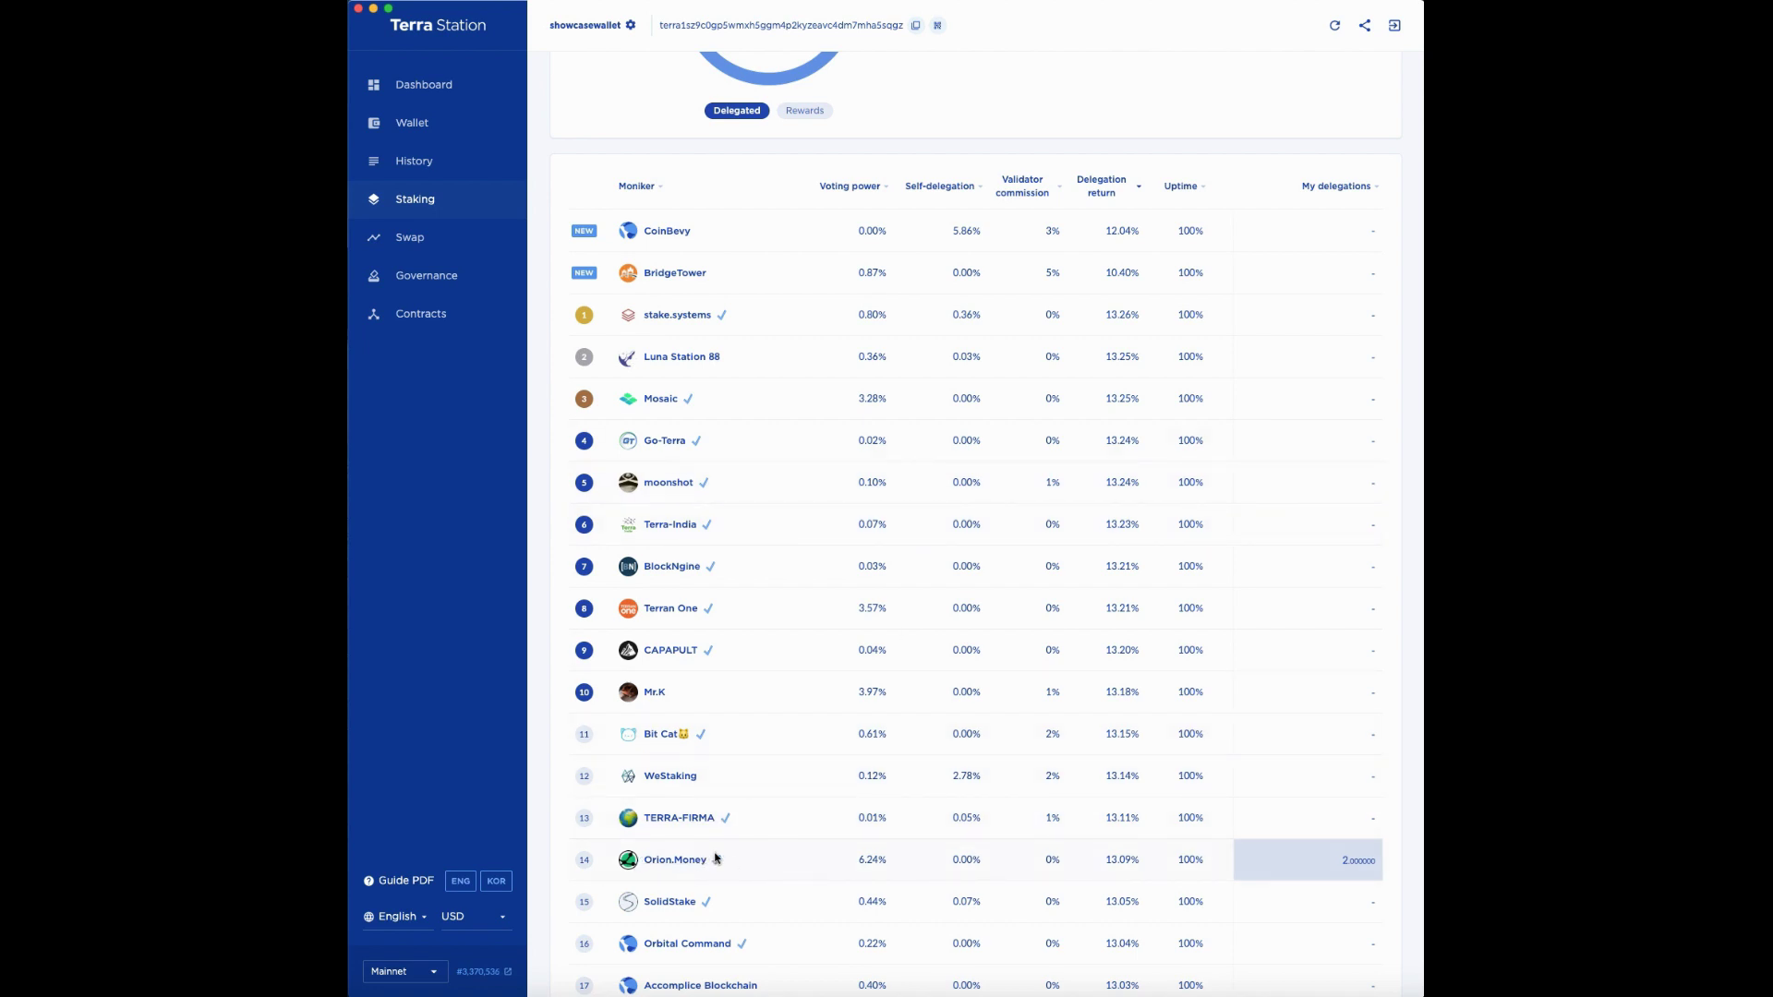
{"action": "scroll", "coordinate": [732, 854], "scroll_direction": "down", "scroll_amount": 1}
{"action": "scroll", "coordinate": [732, 854], "scroll_direction": "down", "scroll_amount": 3}
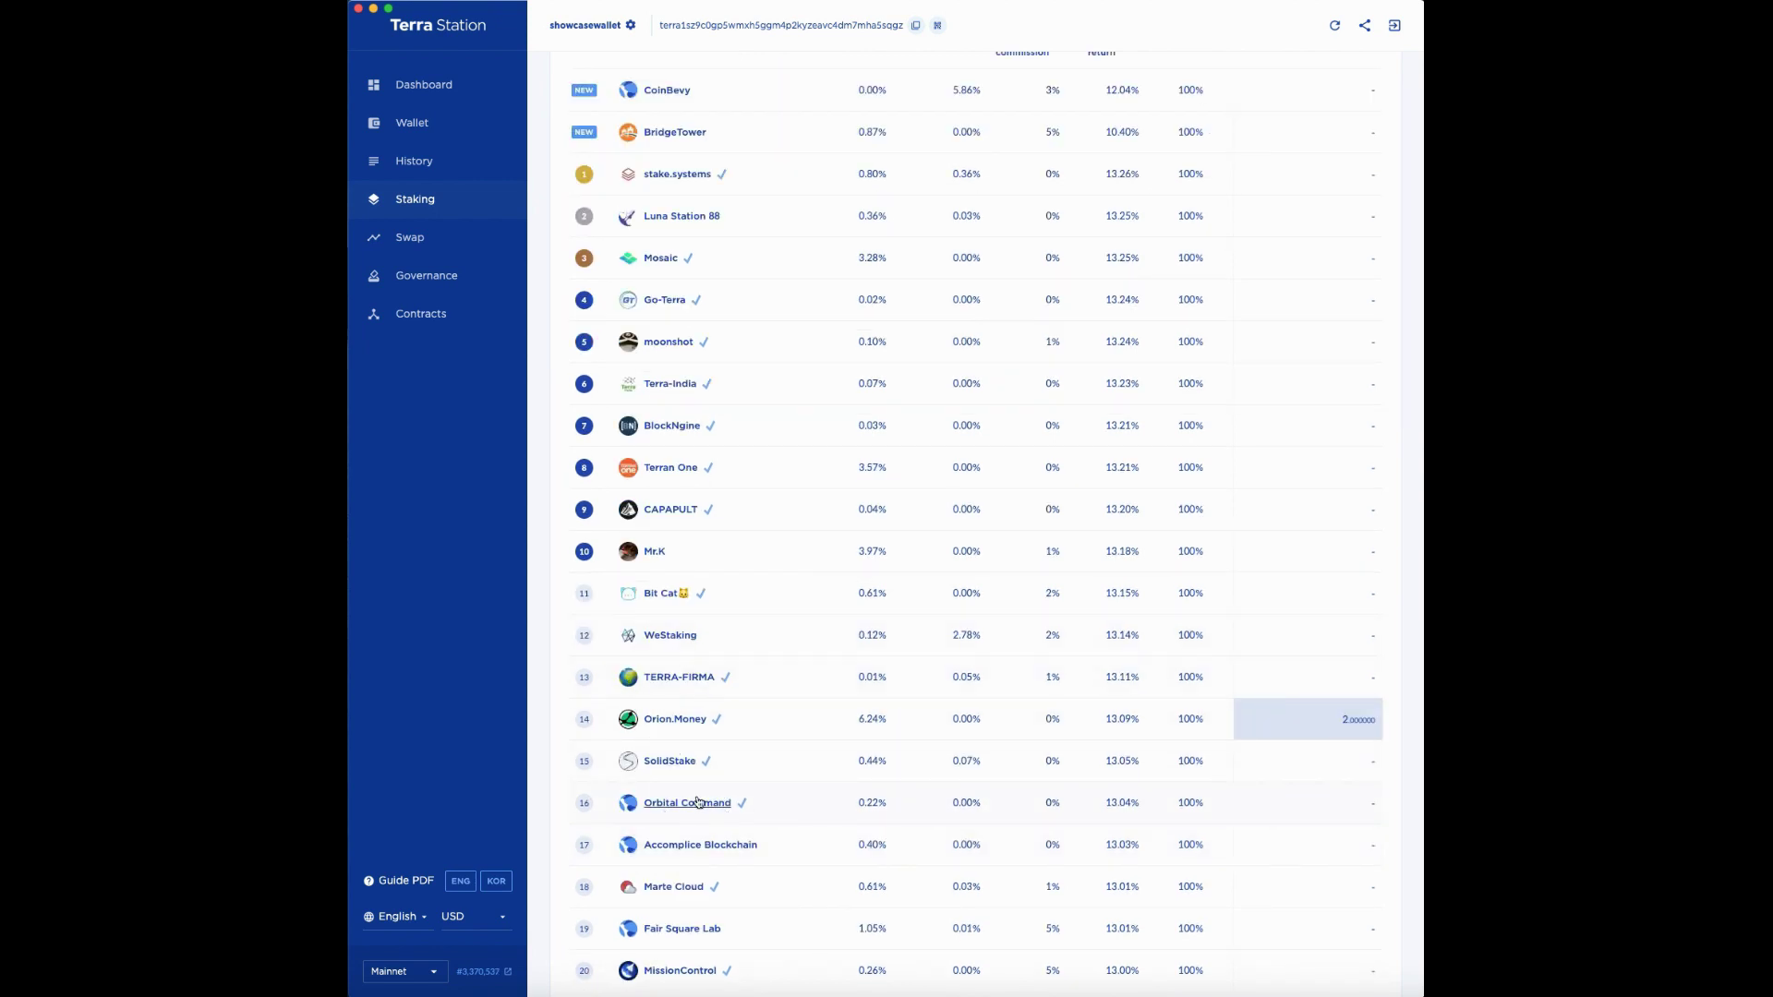
{"action": "scroll", "coordinate": [773, 700], "scroll_direction": "up", "scroll_amount": 3}
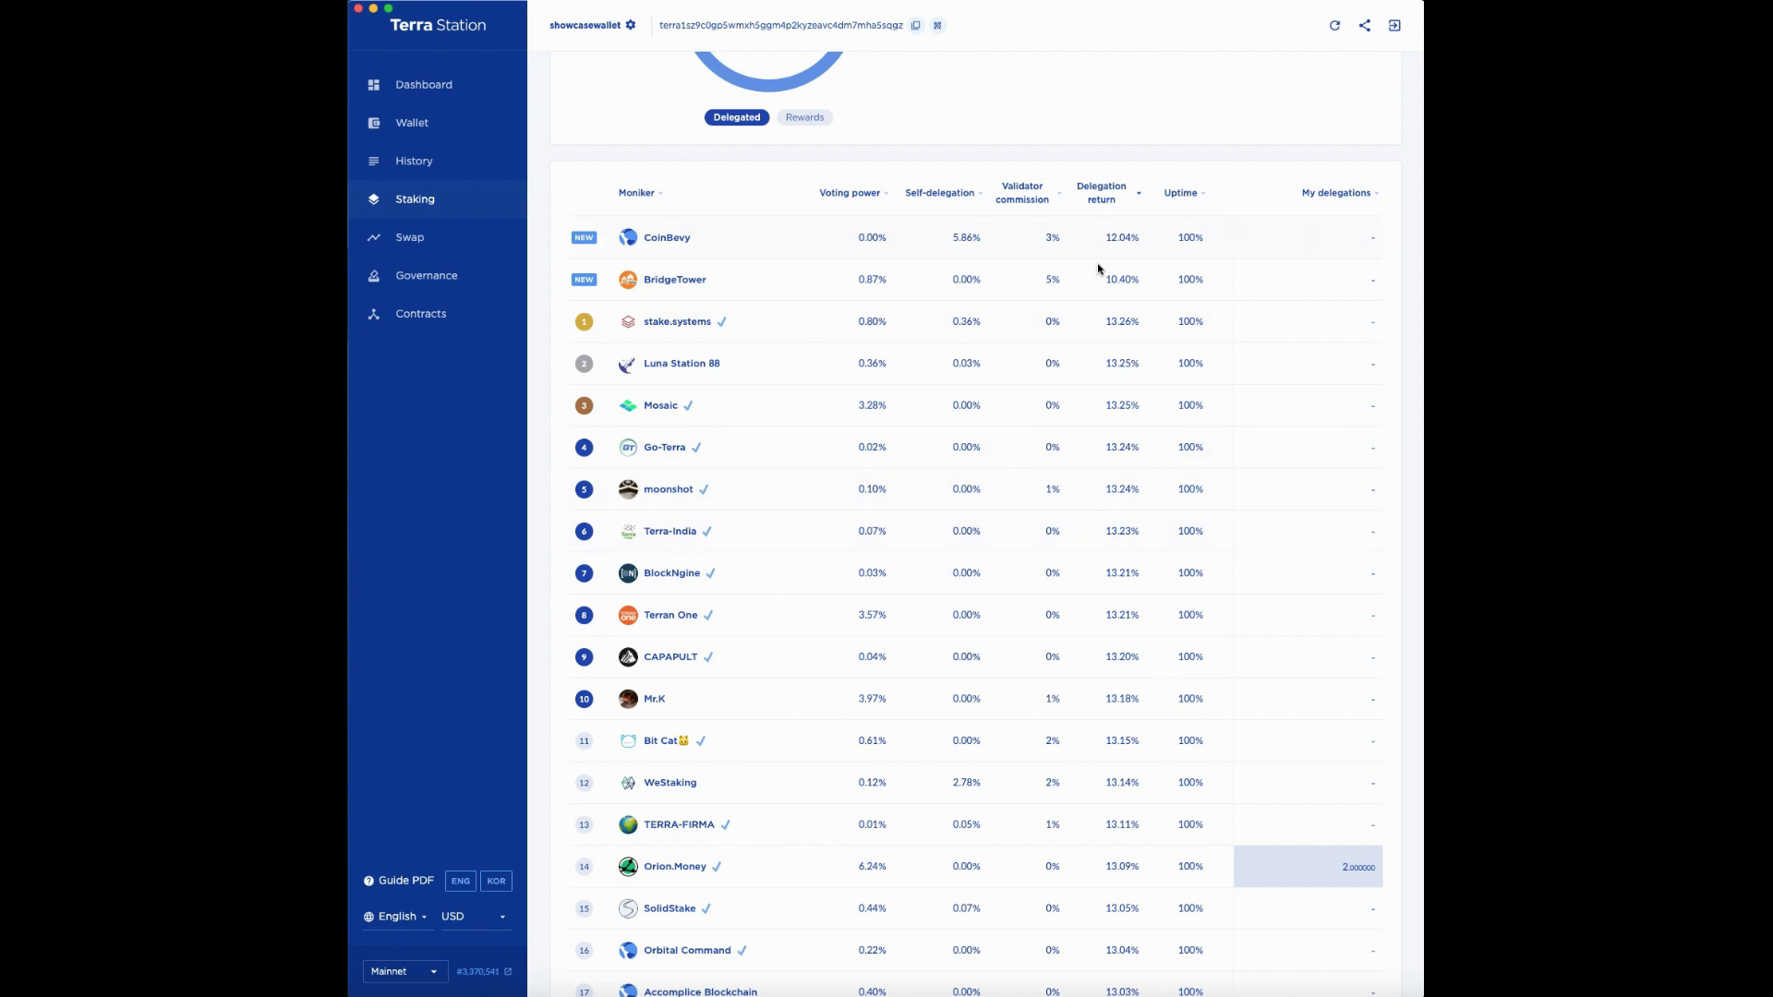
{"action": "scroll", "coordinate": [1088, 580], "scroll_direction": "down", "scroll_amount": 1}
{"action": "scroll", "coordinate": [1088, 580], "scroll_direction": "down", "scroll_amount": 3}
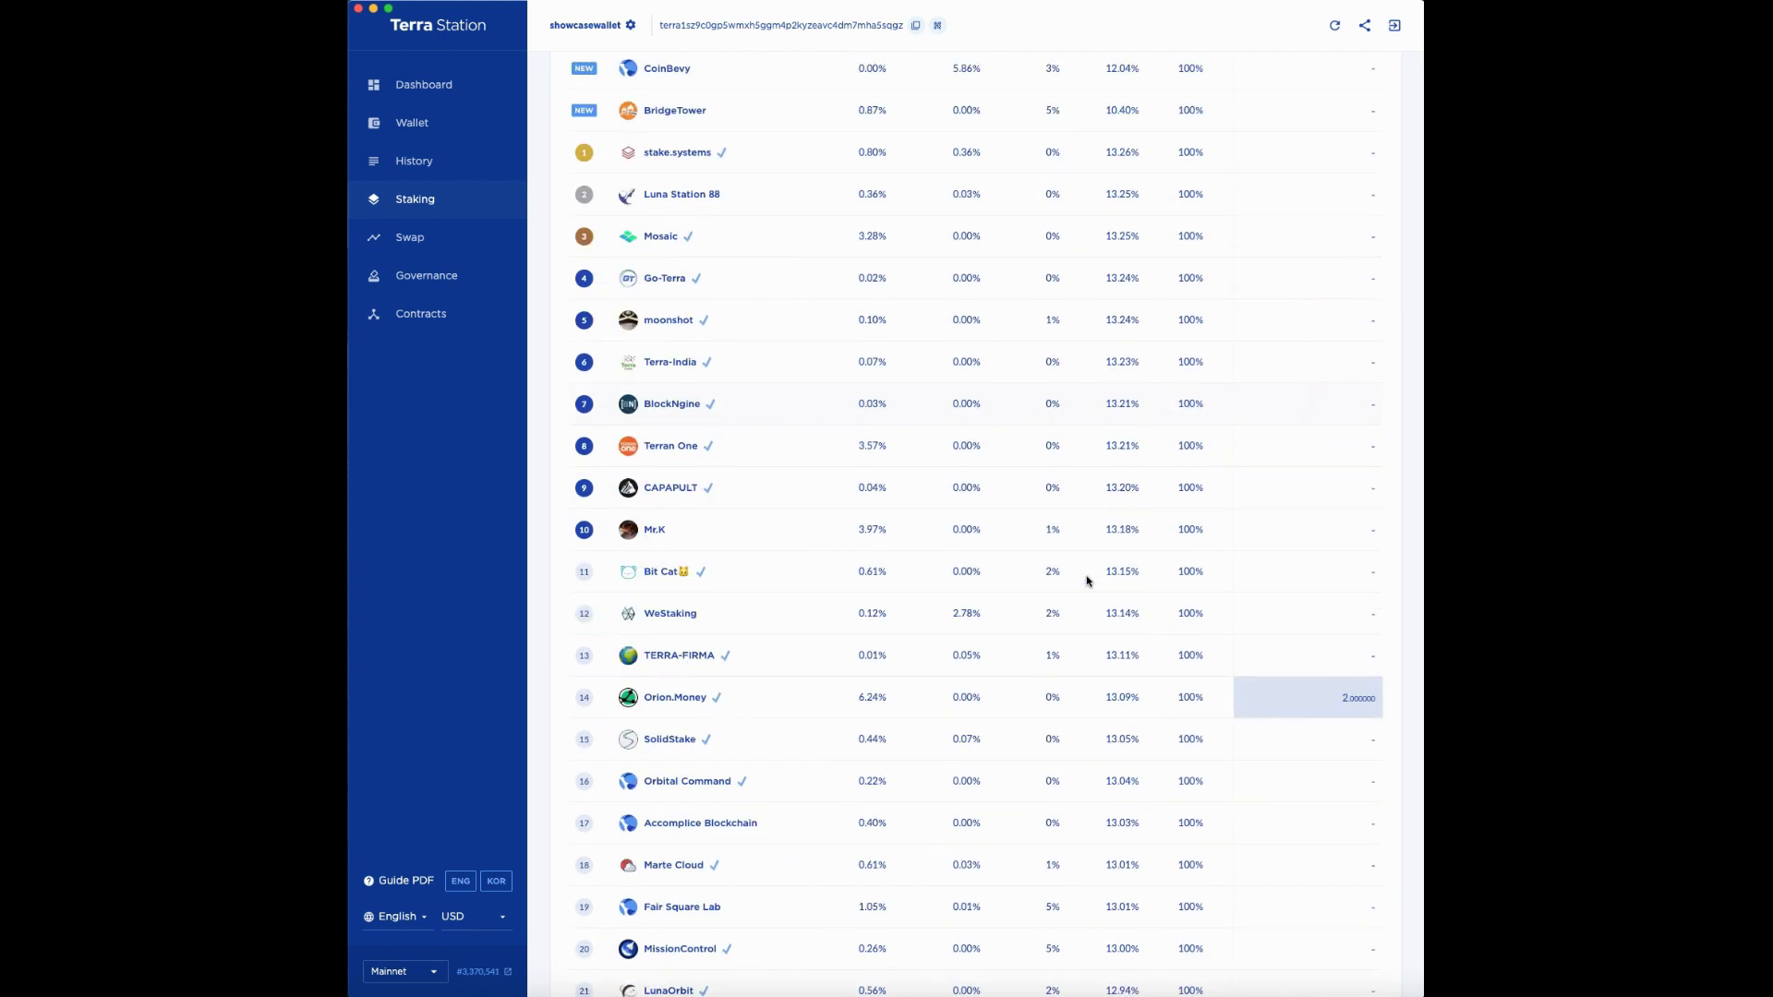
{"action": "scroll", "coordinate": [1019, 555], "scroll_direction": "down", "scroll_amount": 2}
{"action": "scroll", "coordinate": [1017, 551], "scroll_direction": "down", "scroll_amount": 5}
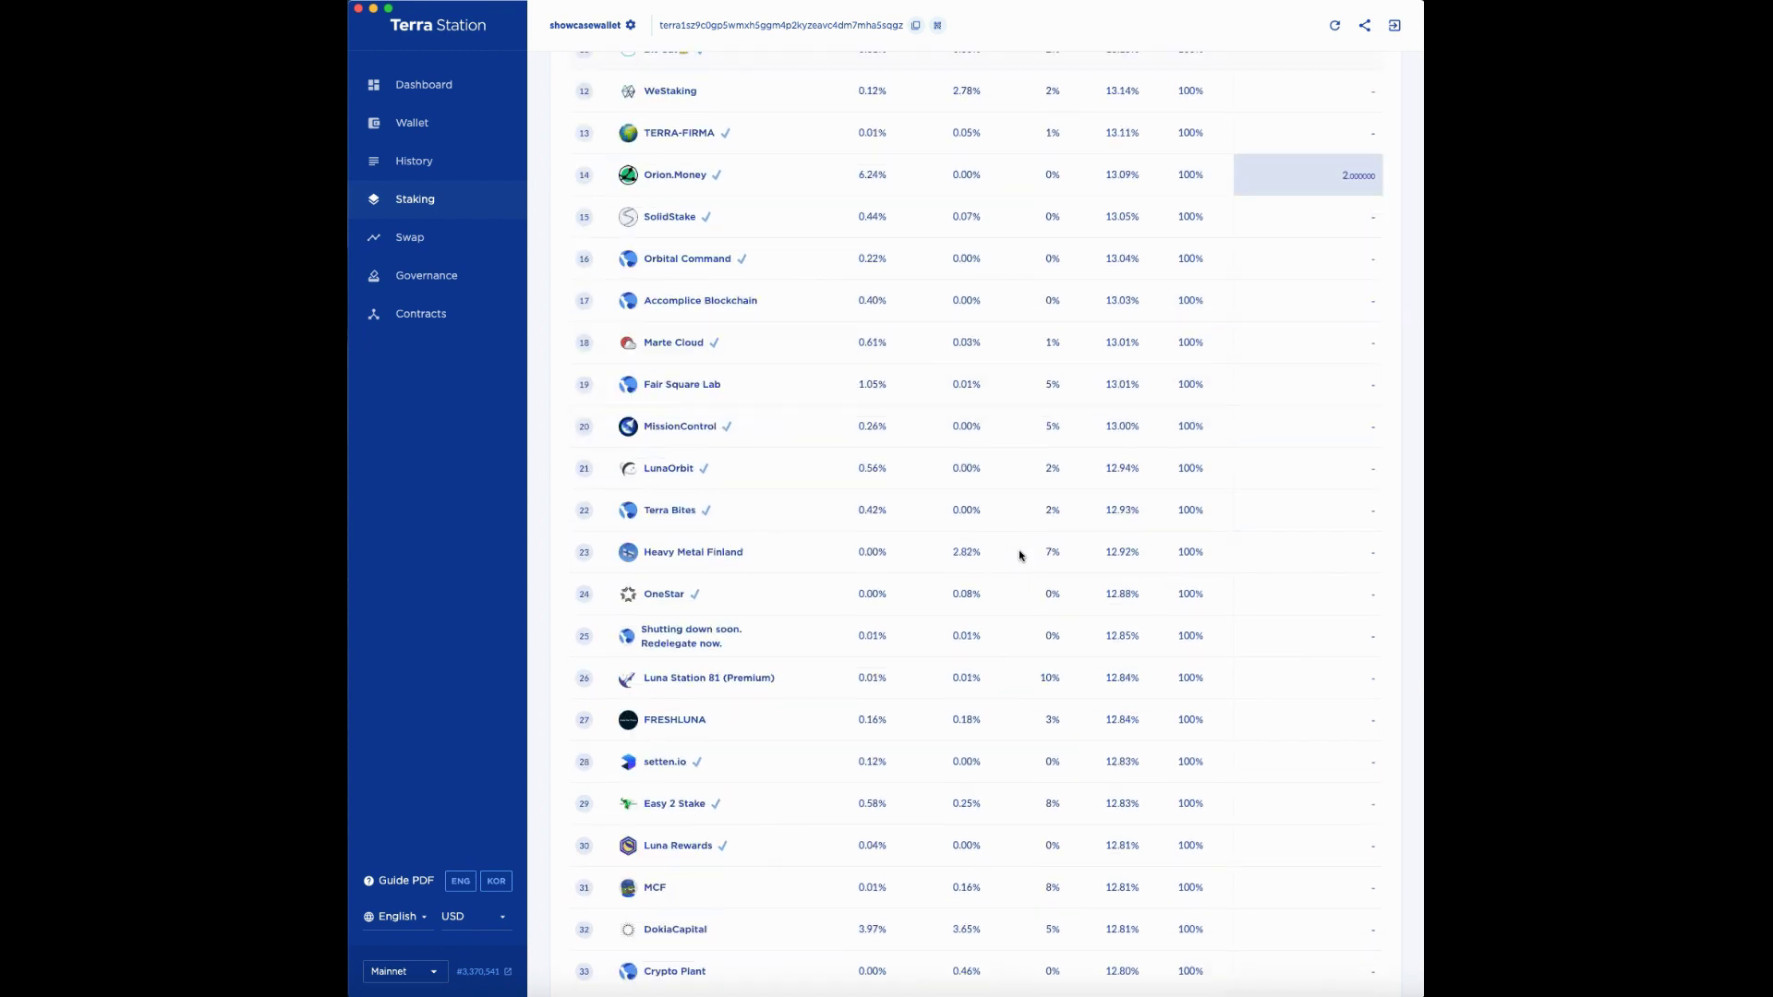
{"action": "scroll", "coordinate": [1017, 551], "scroll_direction": "up", "scroll_amount": 2}
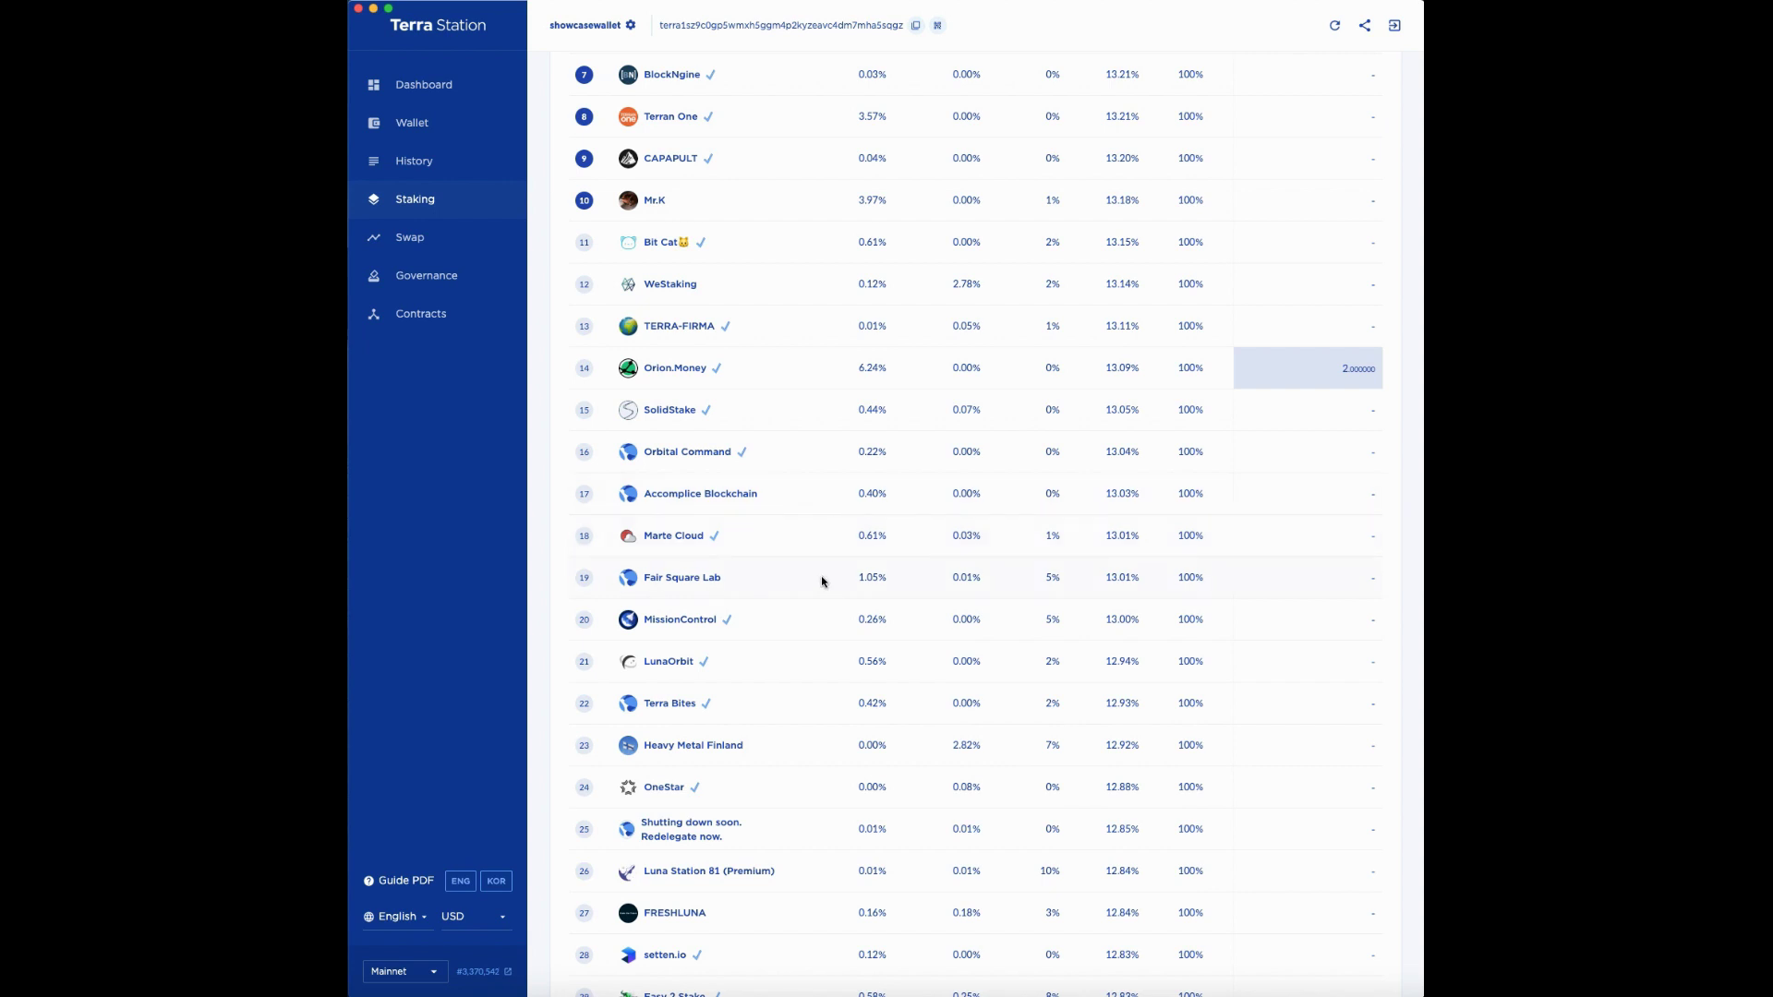
{"action": "scroll", "coordinate": [783, 509], "scroll_direction": "up", "scroll_amount": 1}
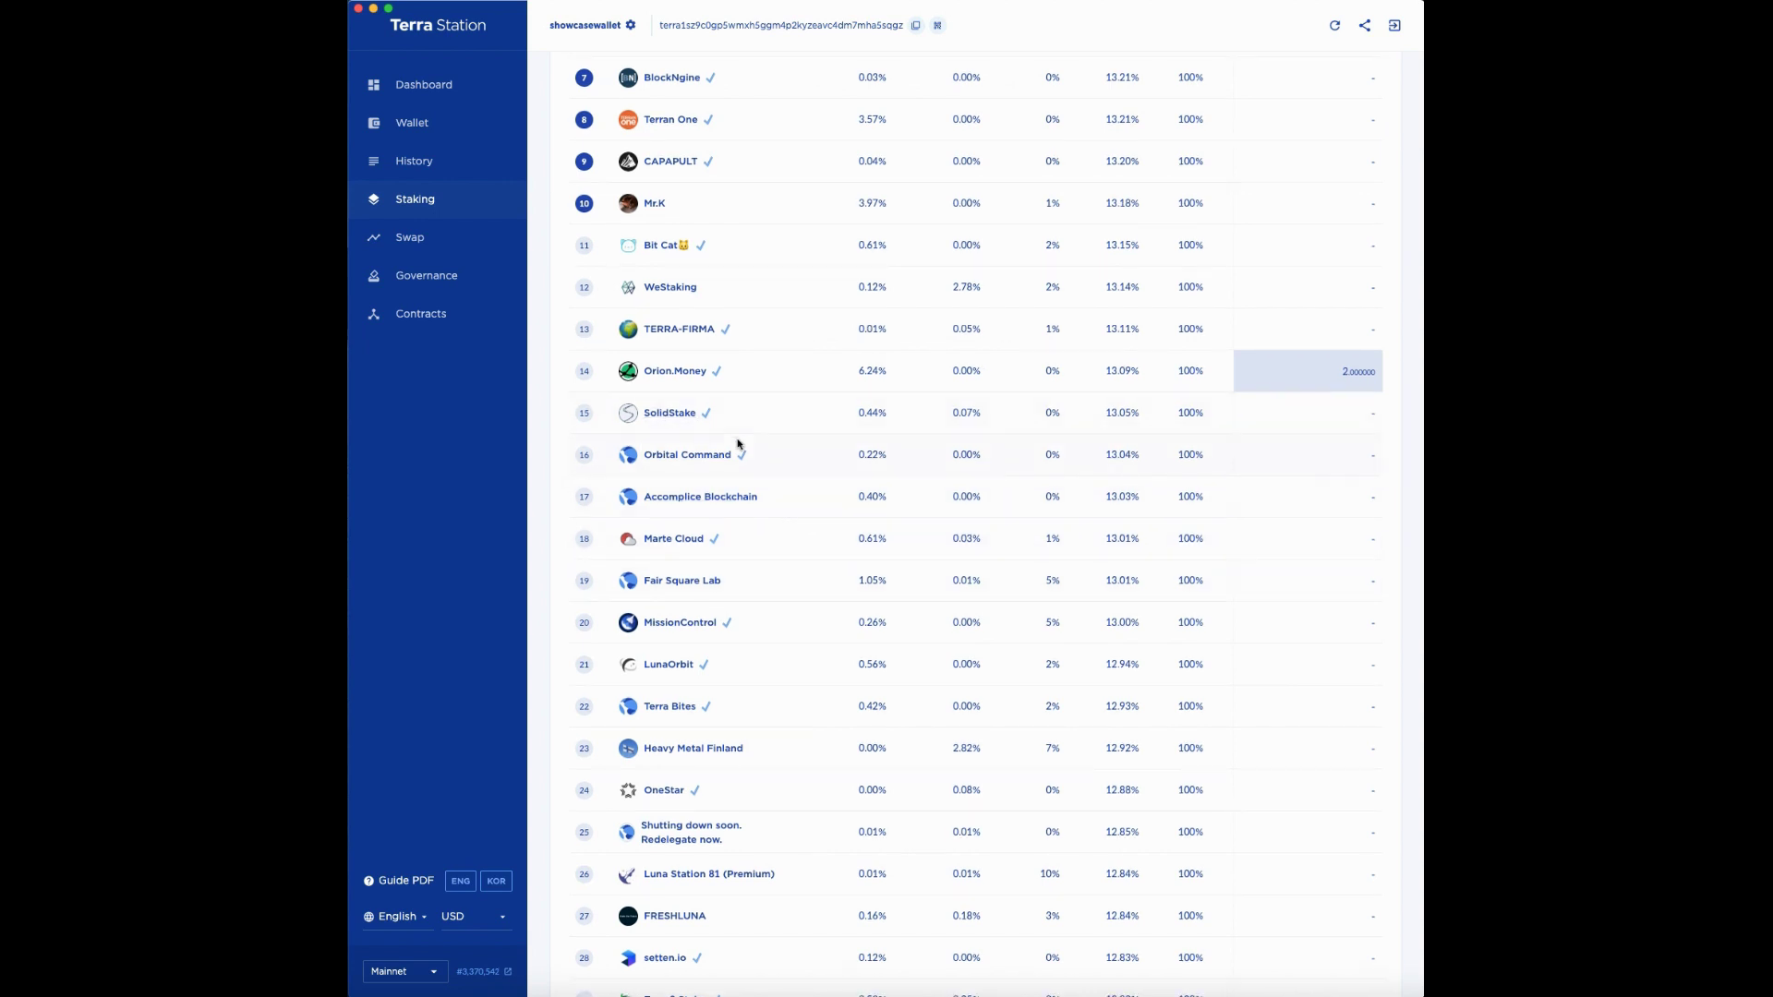
{"action": "left_click", "coordinate": [714, 456]}
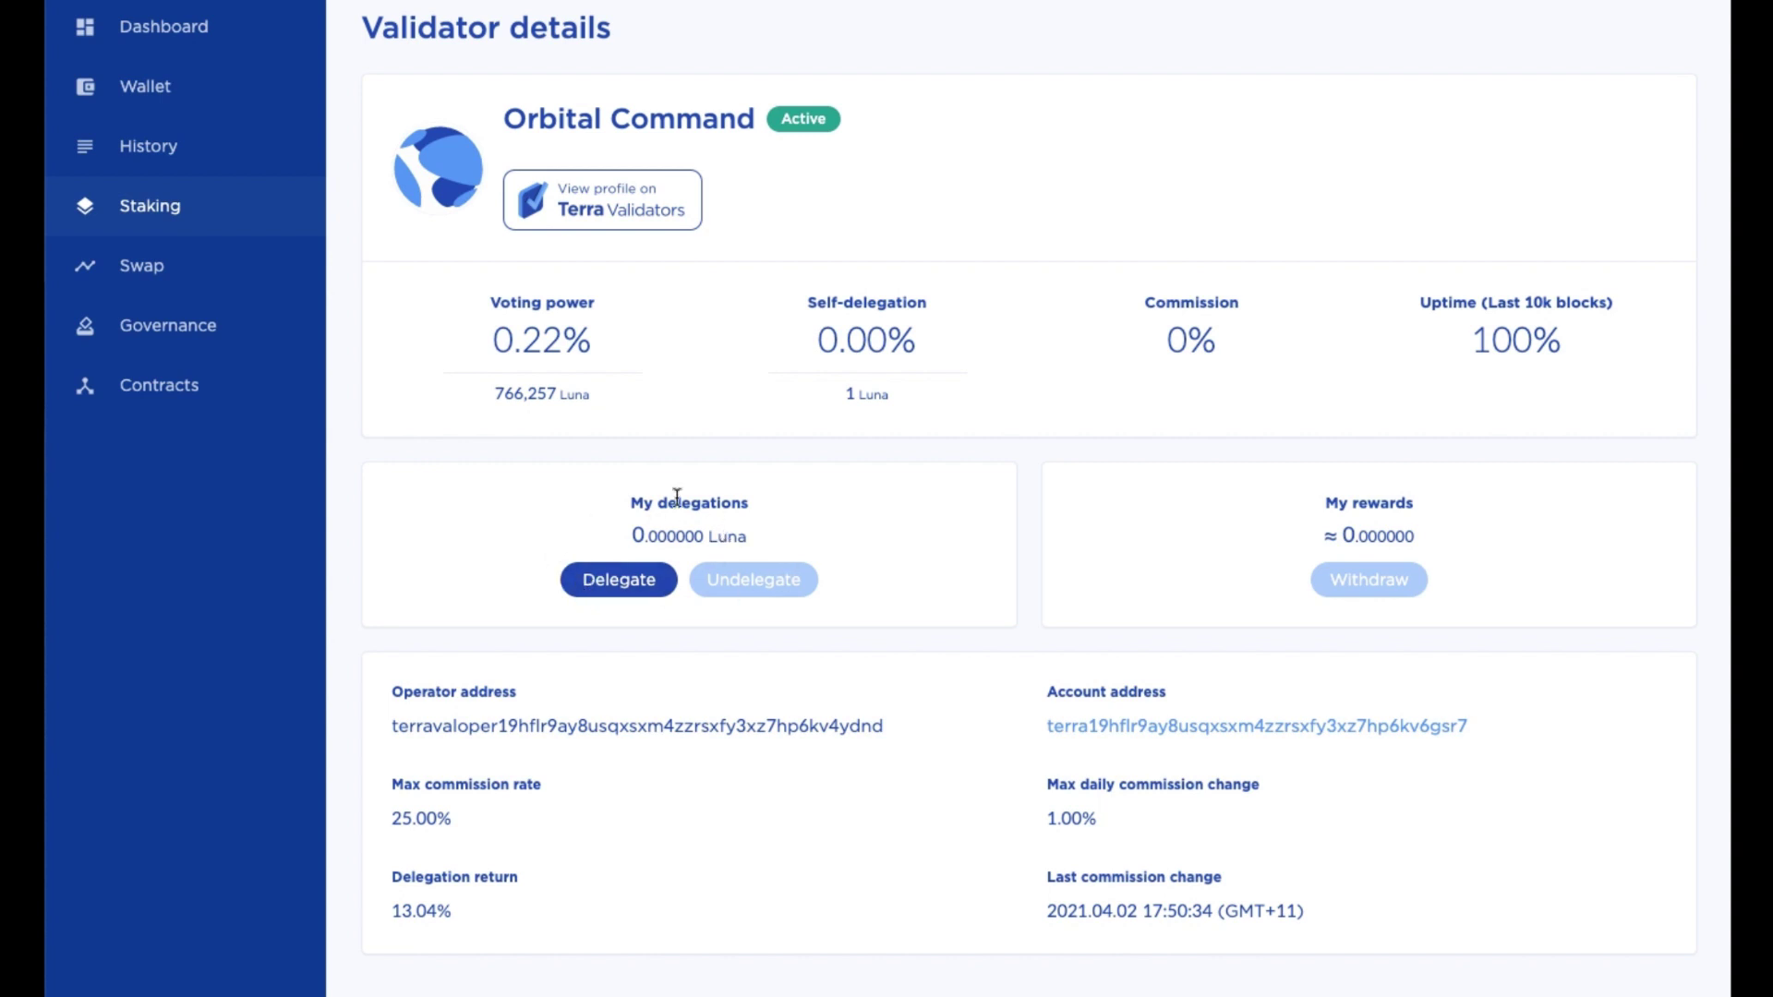
Delegate 2 Luna from My wallet to Orbital Command and proceed to the Confirm step
{"action": "left_click", "coordinate": [625, 591]}
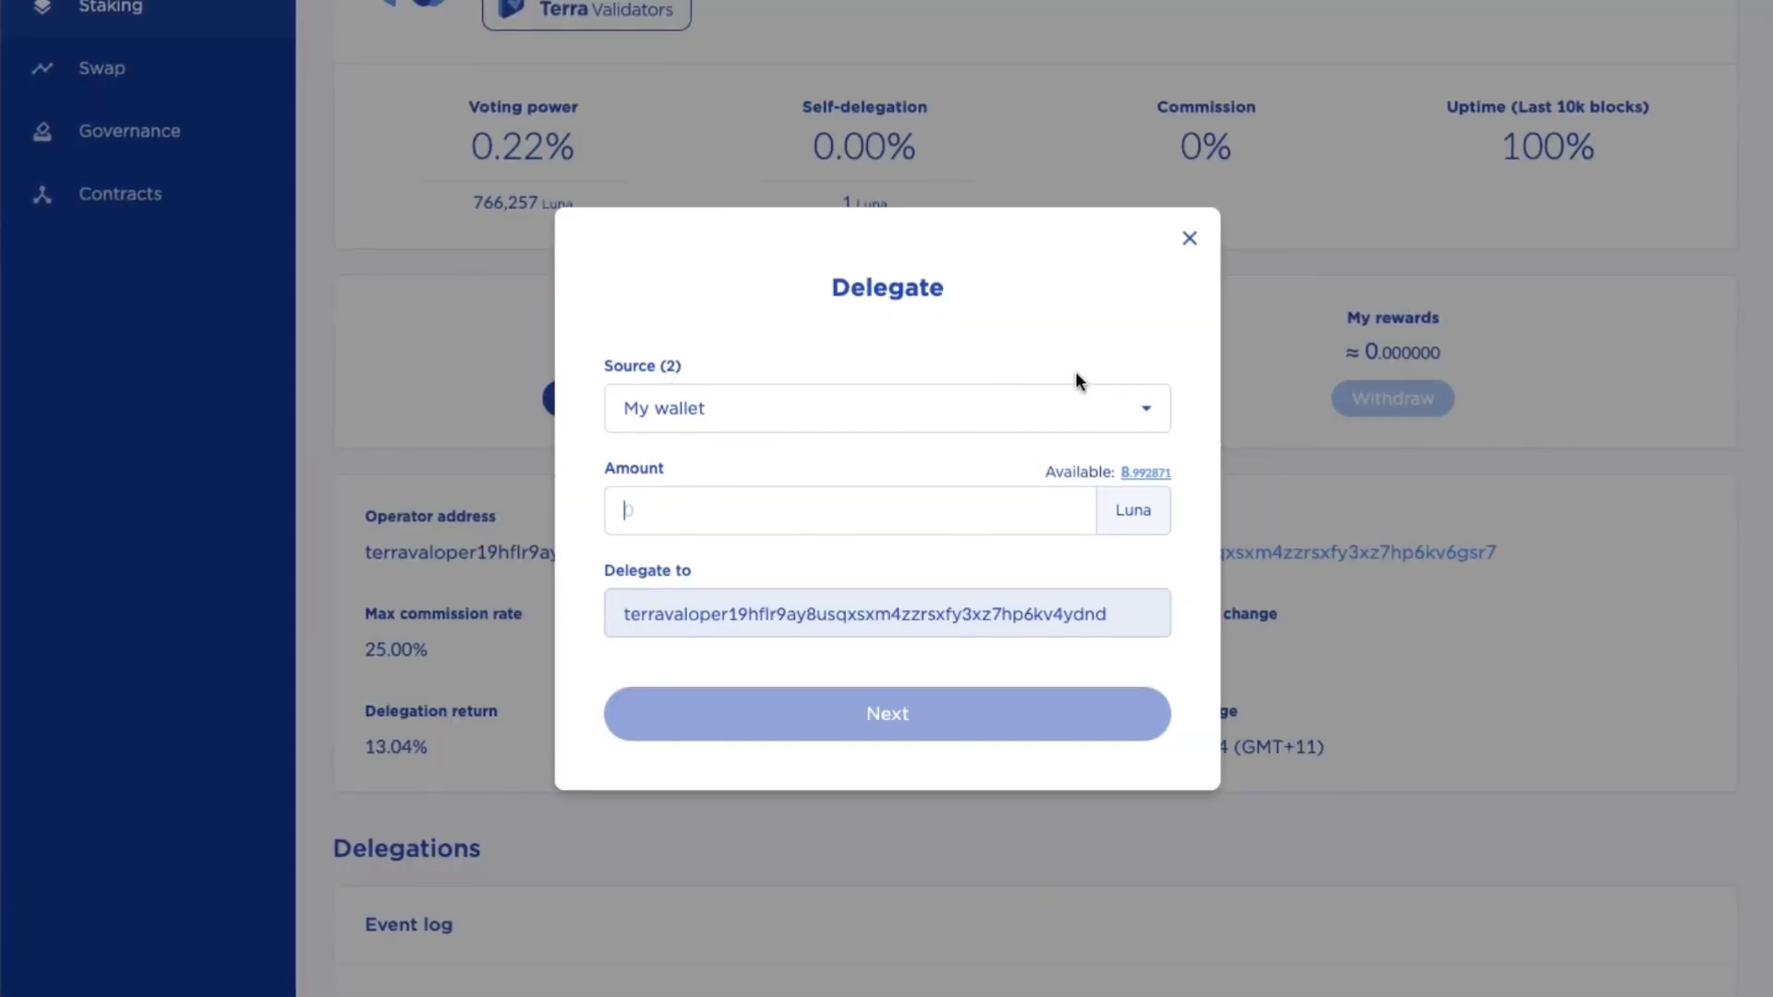
{"action": "left_click", "coordinate": [1010, 408]}
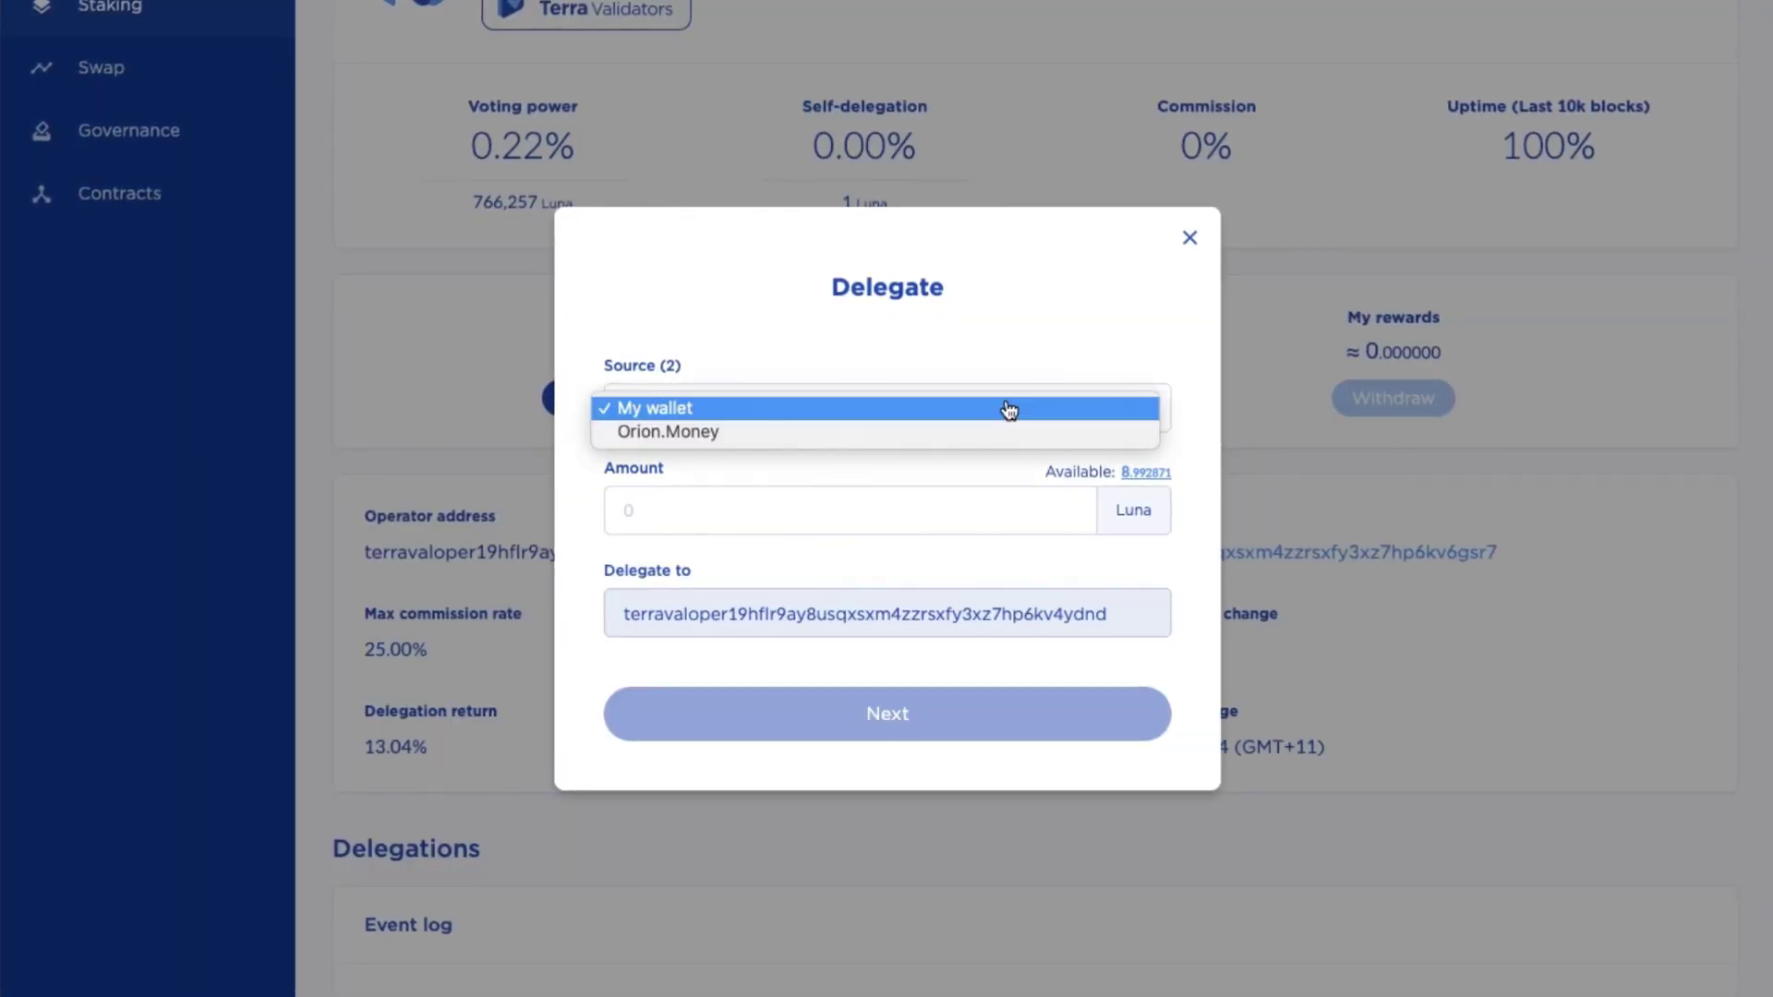
{"action": "left_click", "coordinate": [725, 407]}
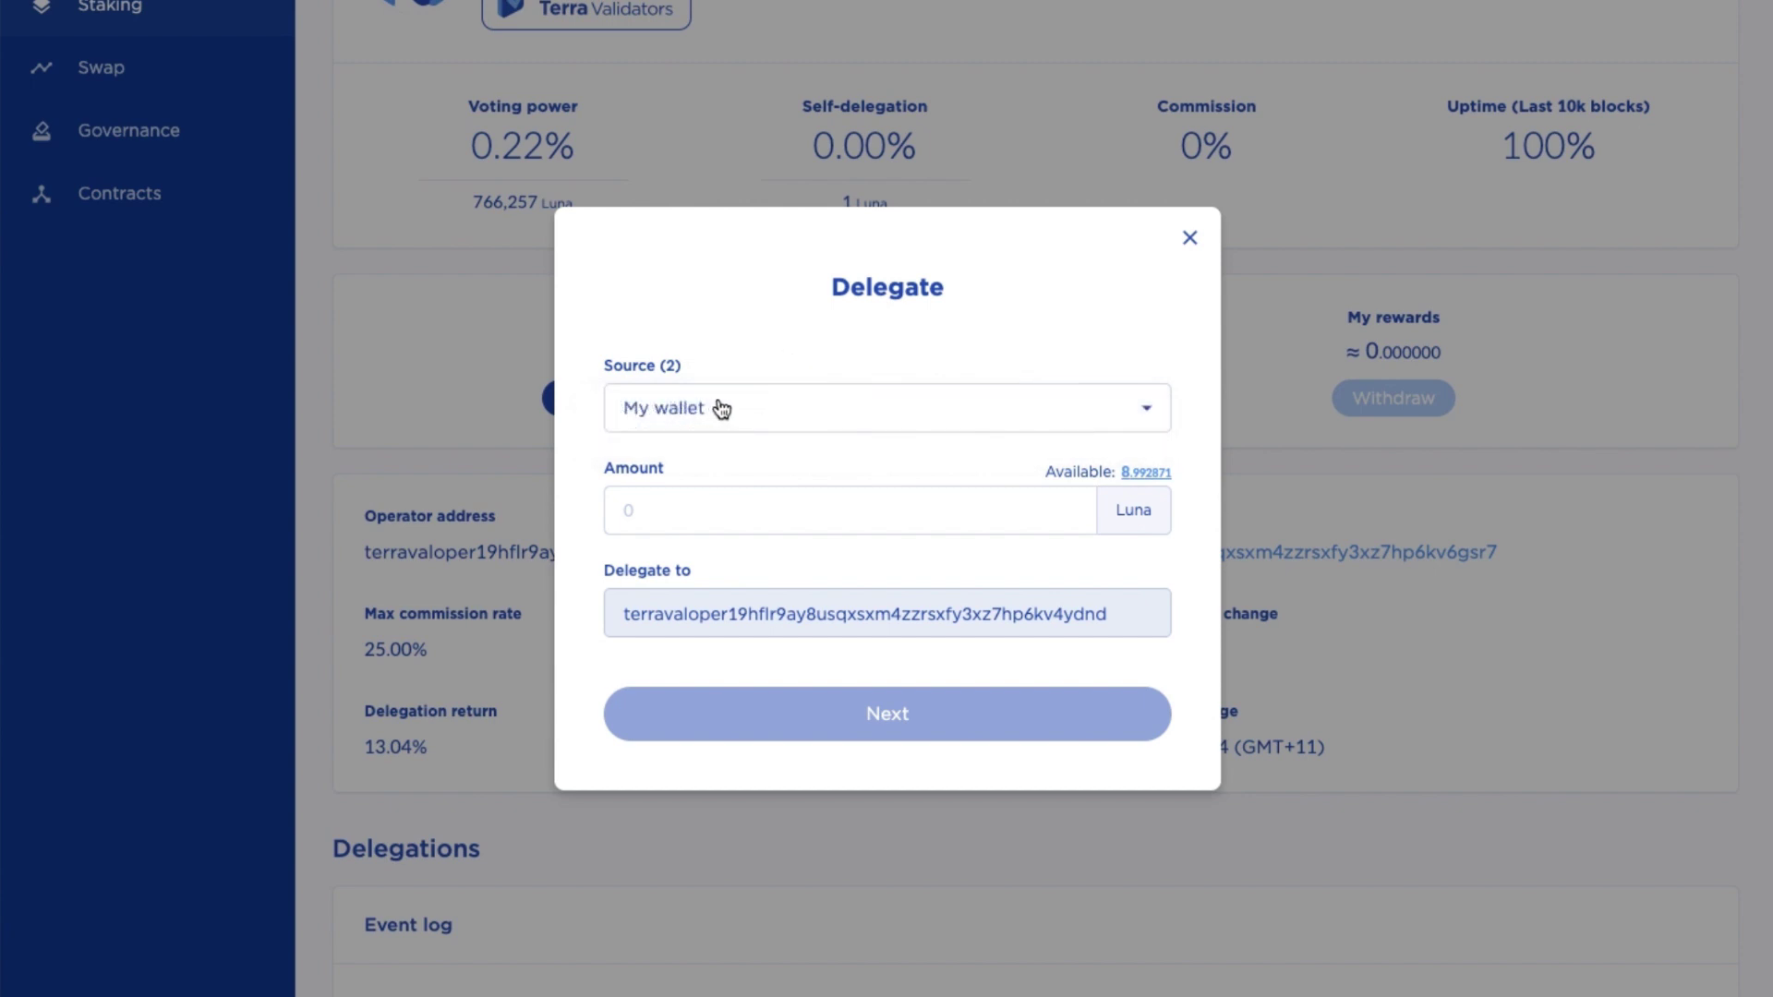
{"action": "left_click", "coordinate": [945, 503]}
{"action": "type", "text": "2"}
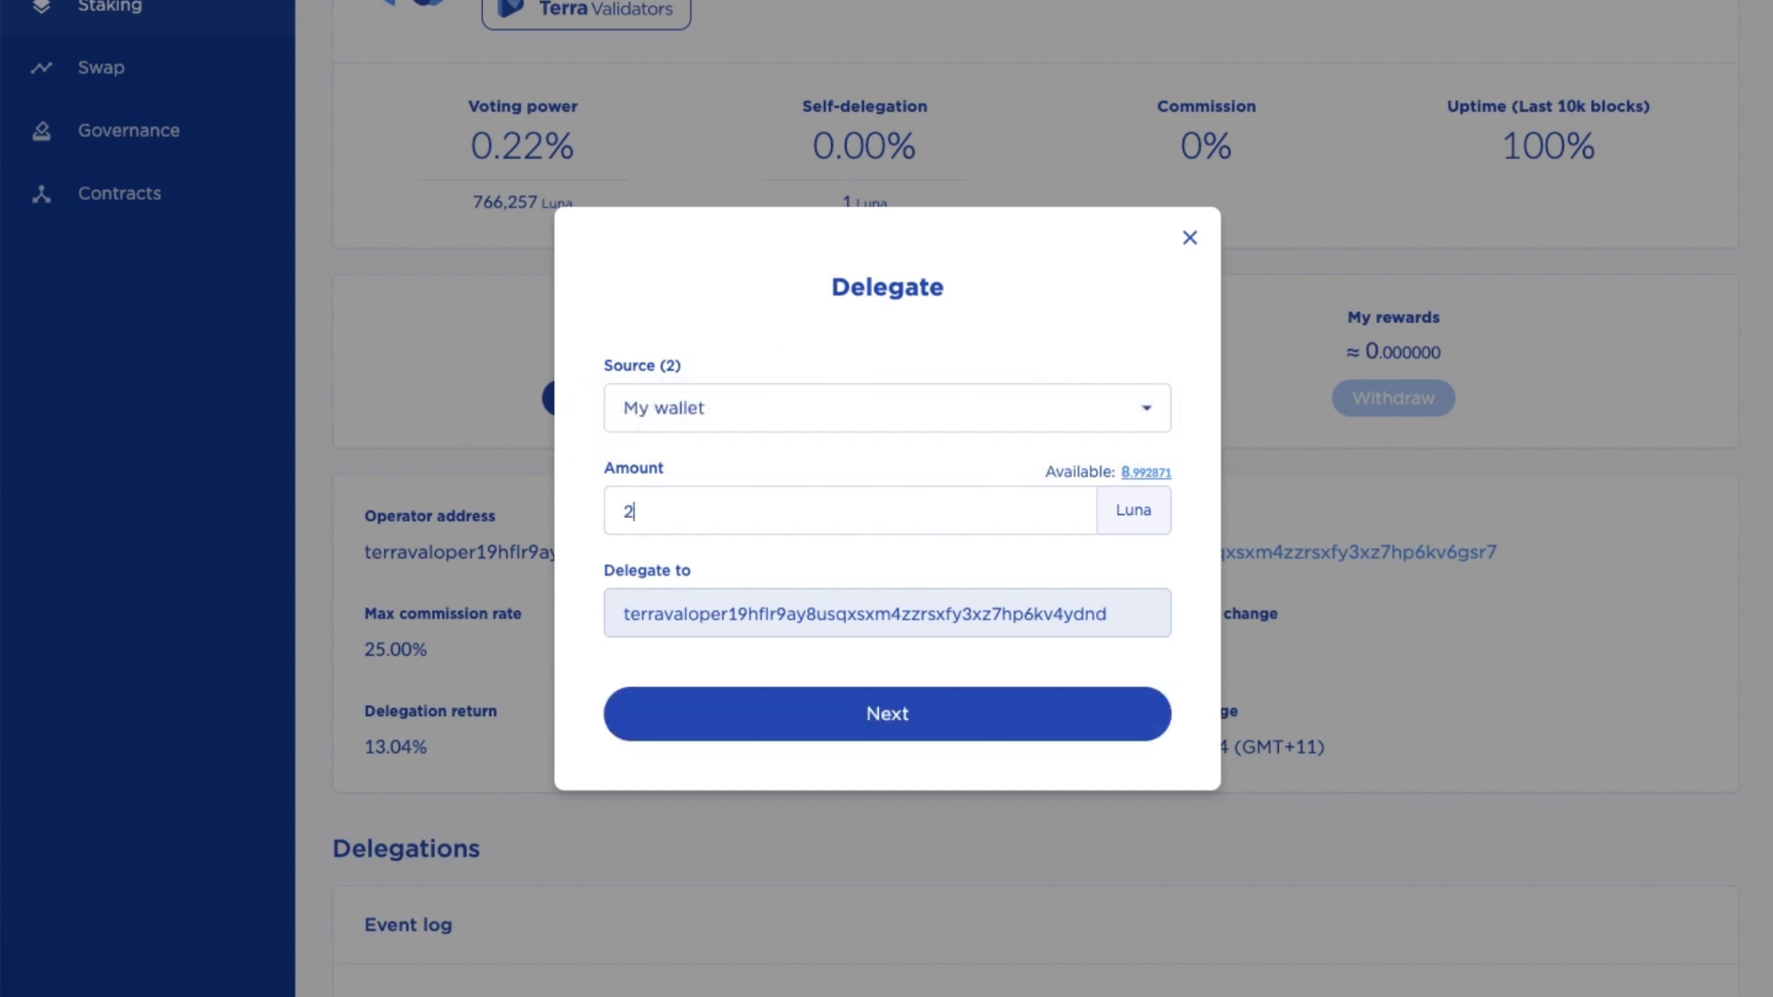
{"action": "left_click", "coordinate": [957, 713]}
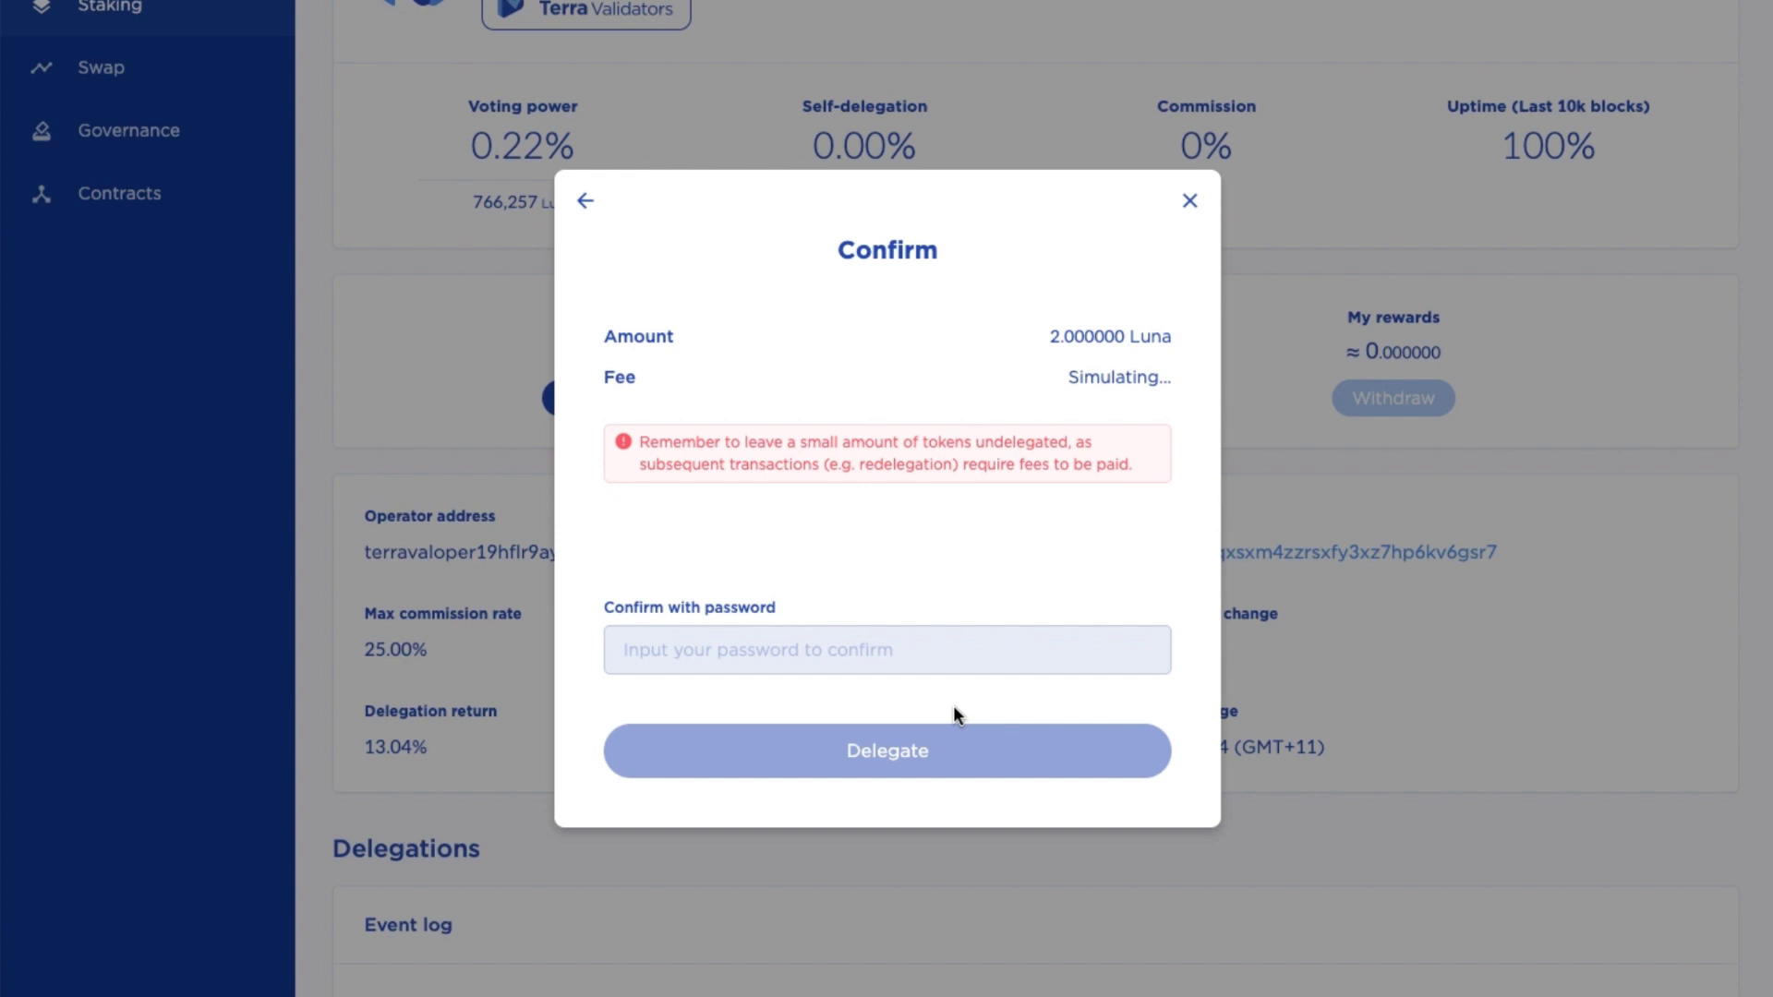
Authorise the 2 Luna delegation with the wallet password and dismiss the success message
{"action": "left_click", "coordinate": [866, 635]}
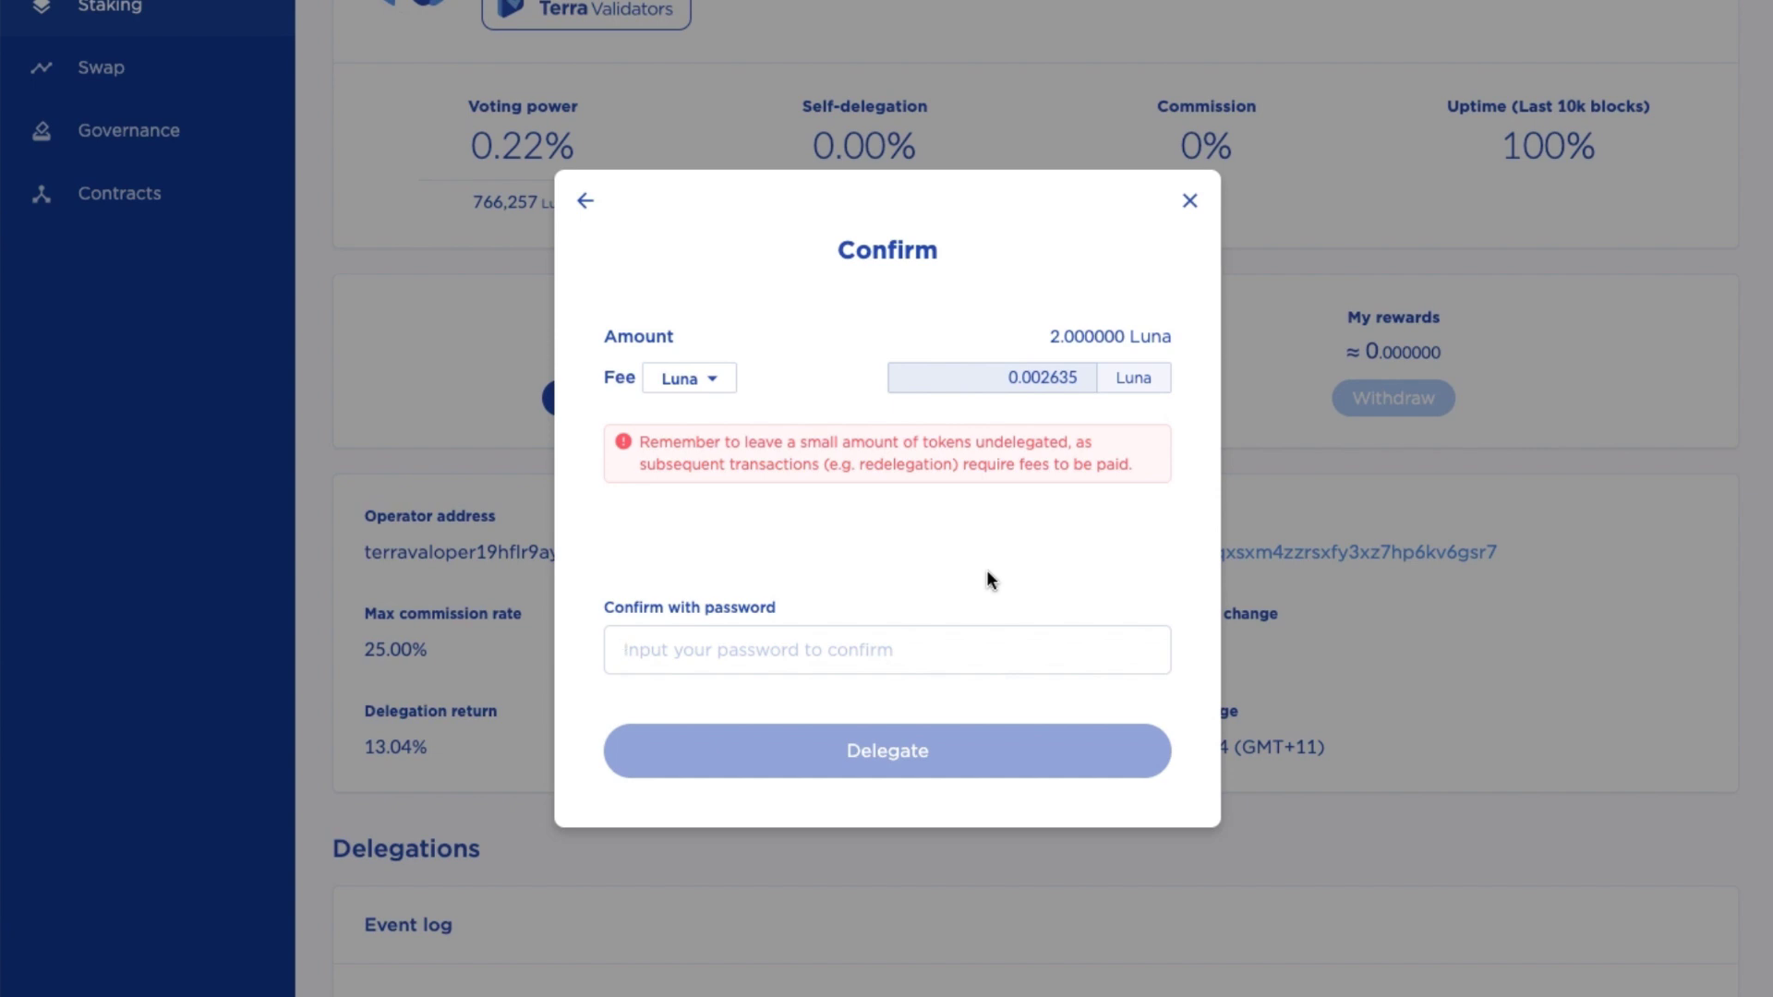
{"action": "left_click", "coordinate": [818, 636]}
{"action": "key", "text": "super+v"}
{"action": "key", "text": "Return"}
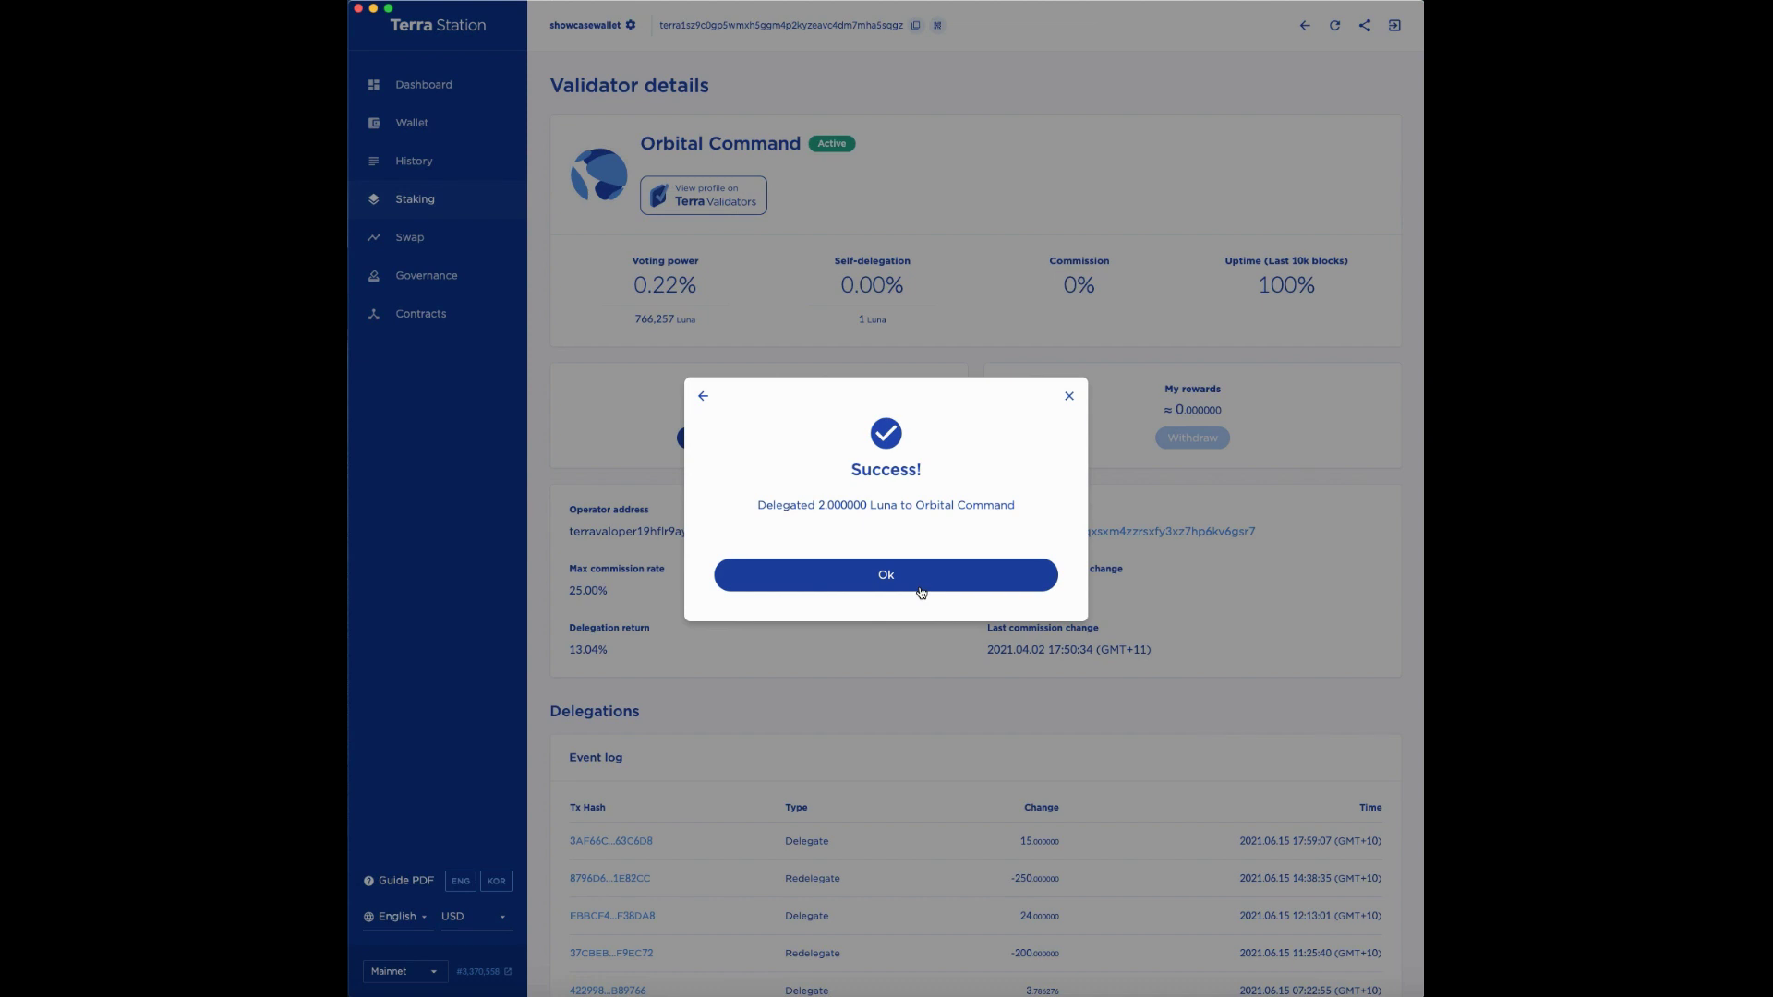
{"action": "left_click", "coordinate": [922, 583]}
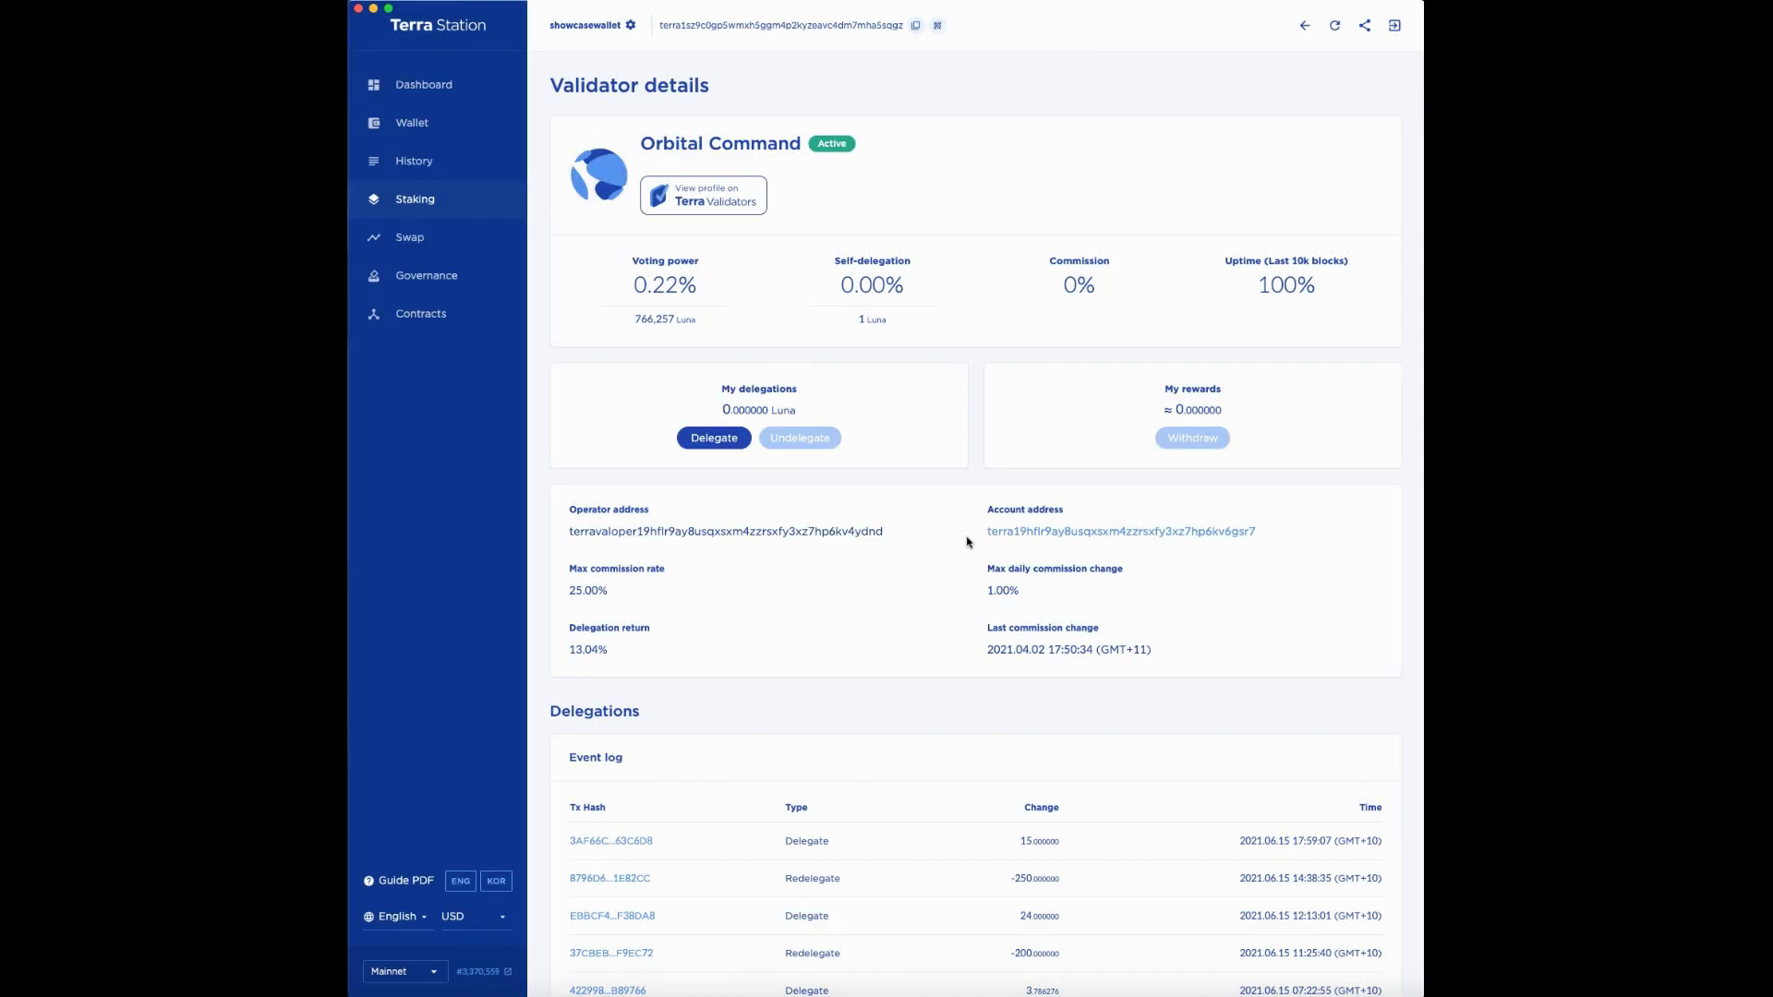
Open the Staking overview with 4 Luna delegated, toggling the chart to Rewards and back
{"action": "left_click", "coordinate": [437, 207]}
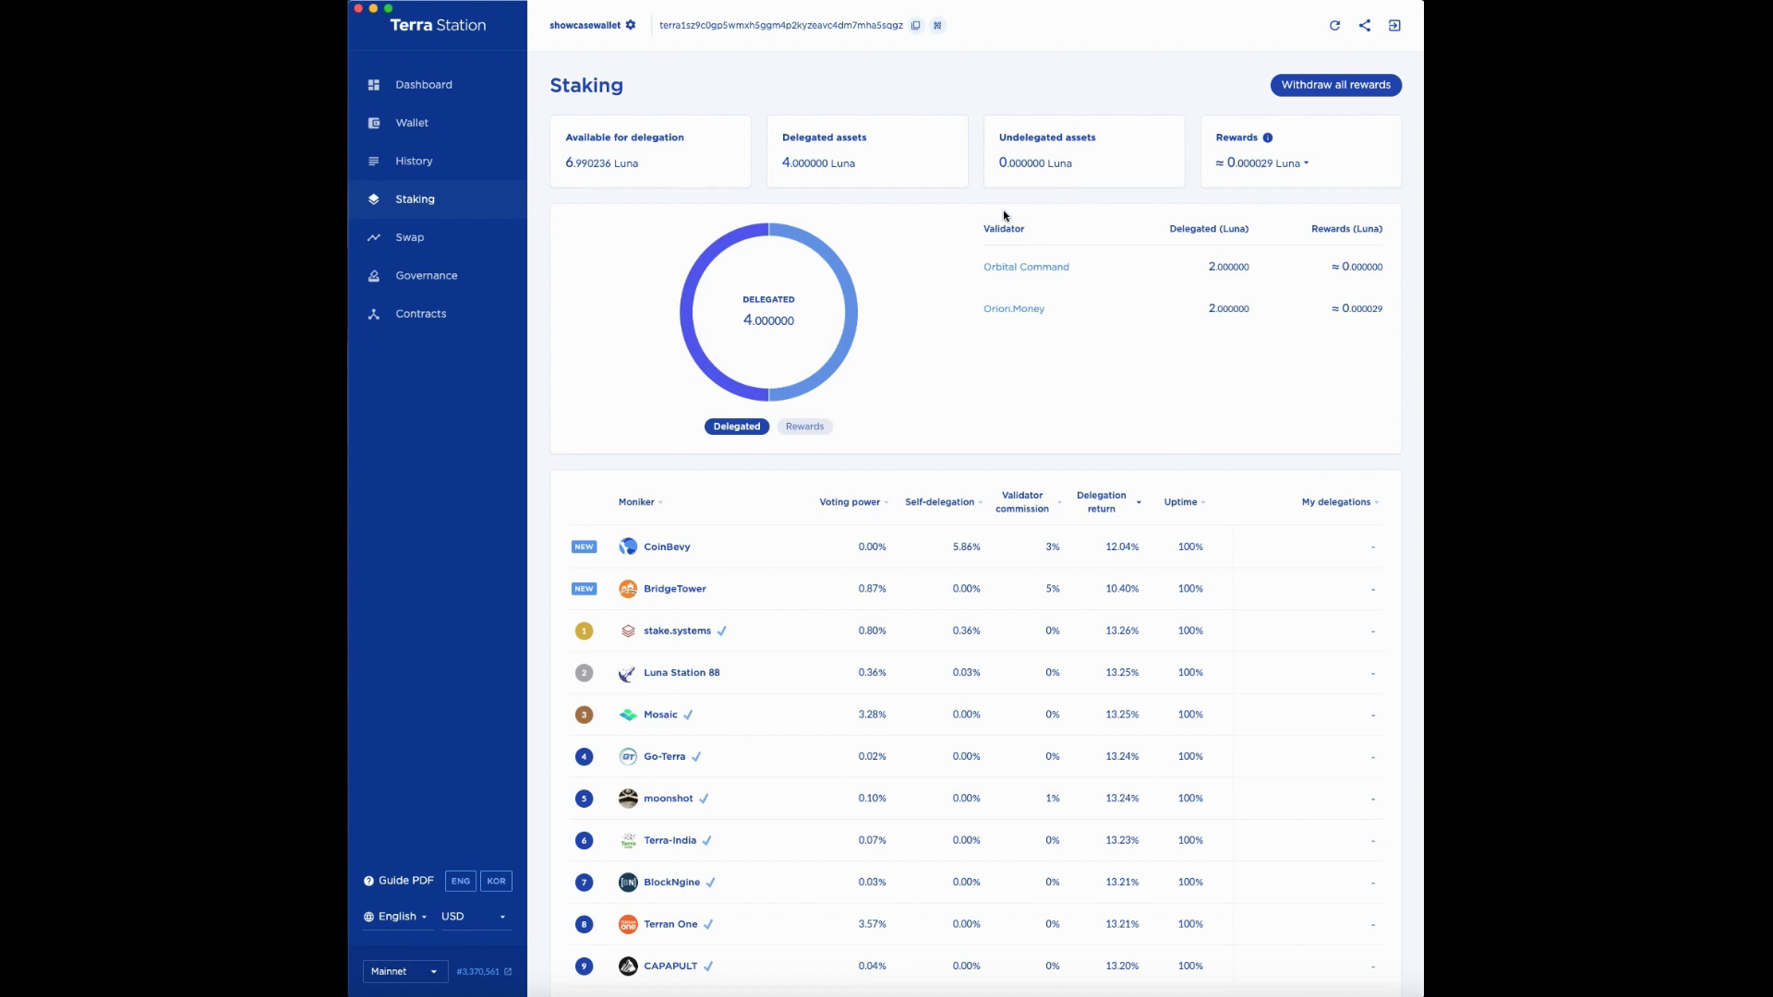
{"action": "left_click", "coordinate": [811, 428]}
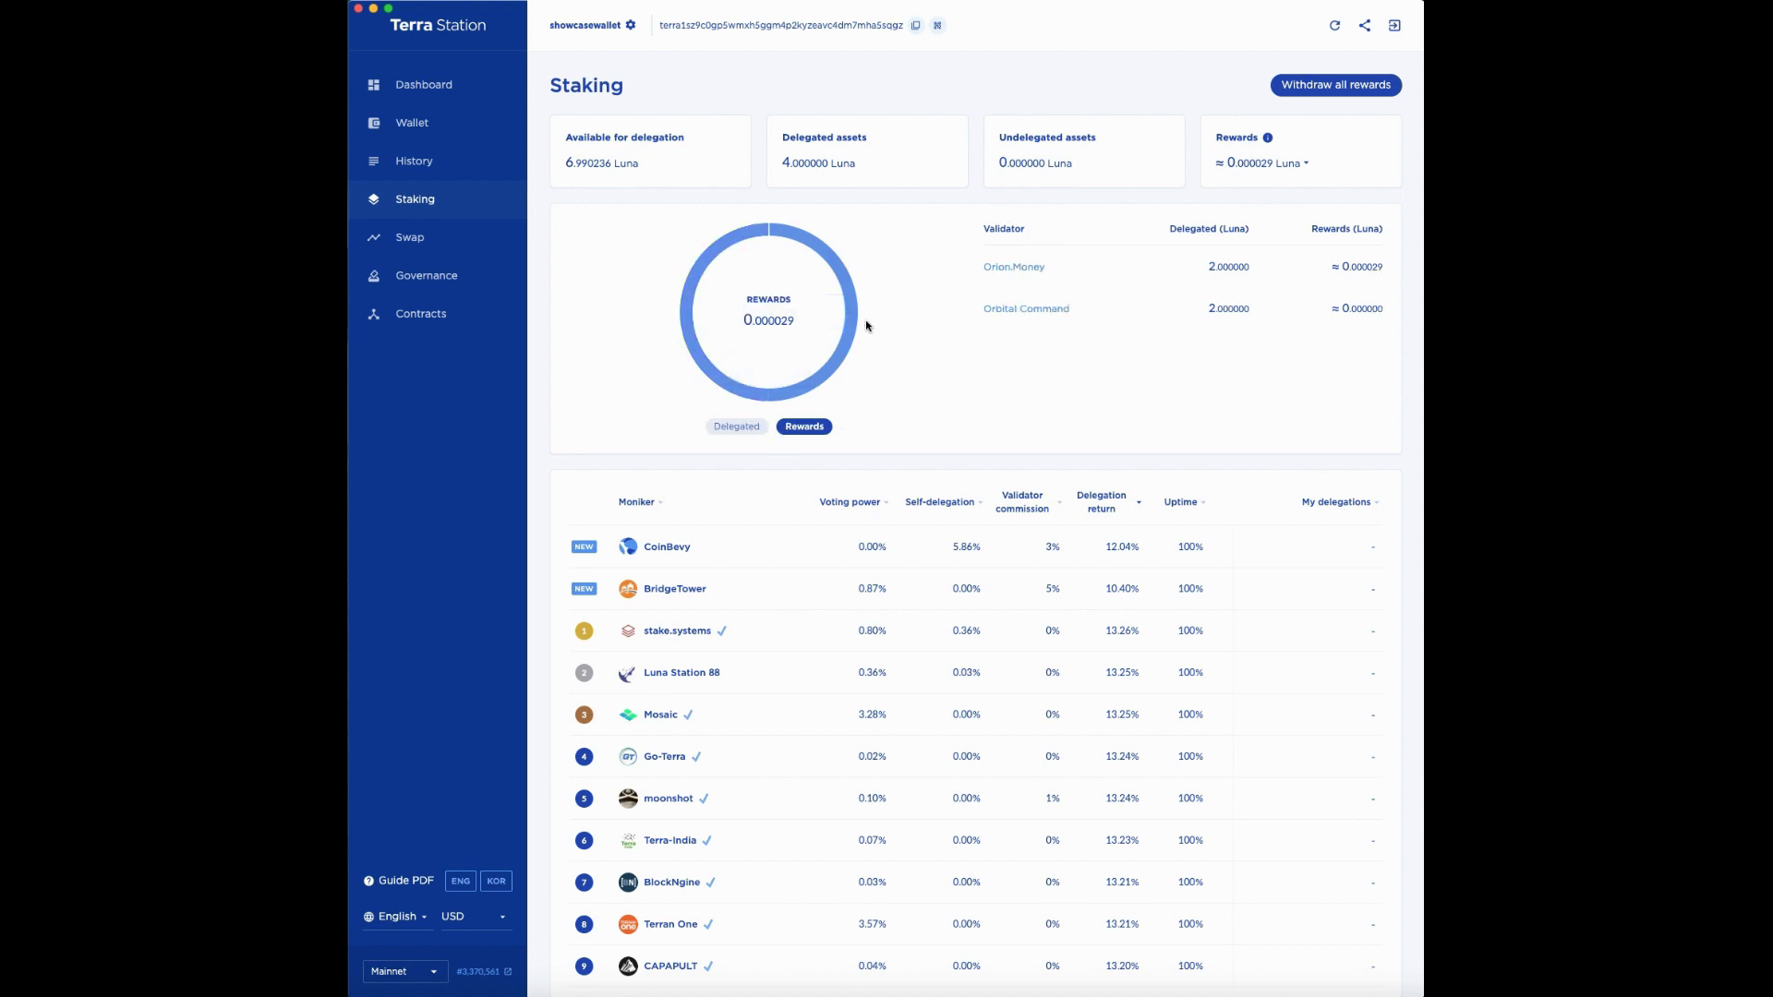
{"action": "left_click", "coordinate": [752, 431]}
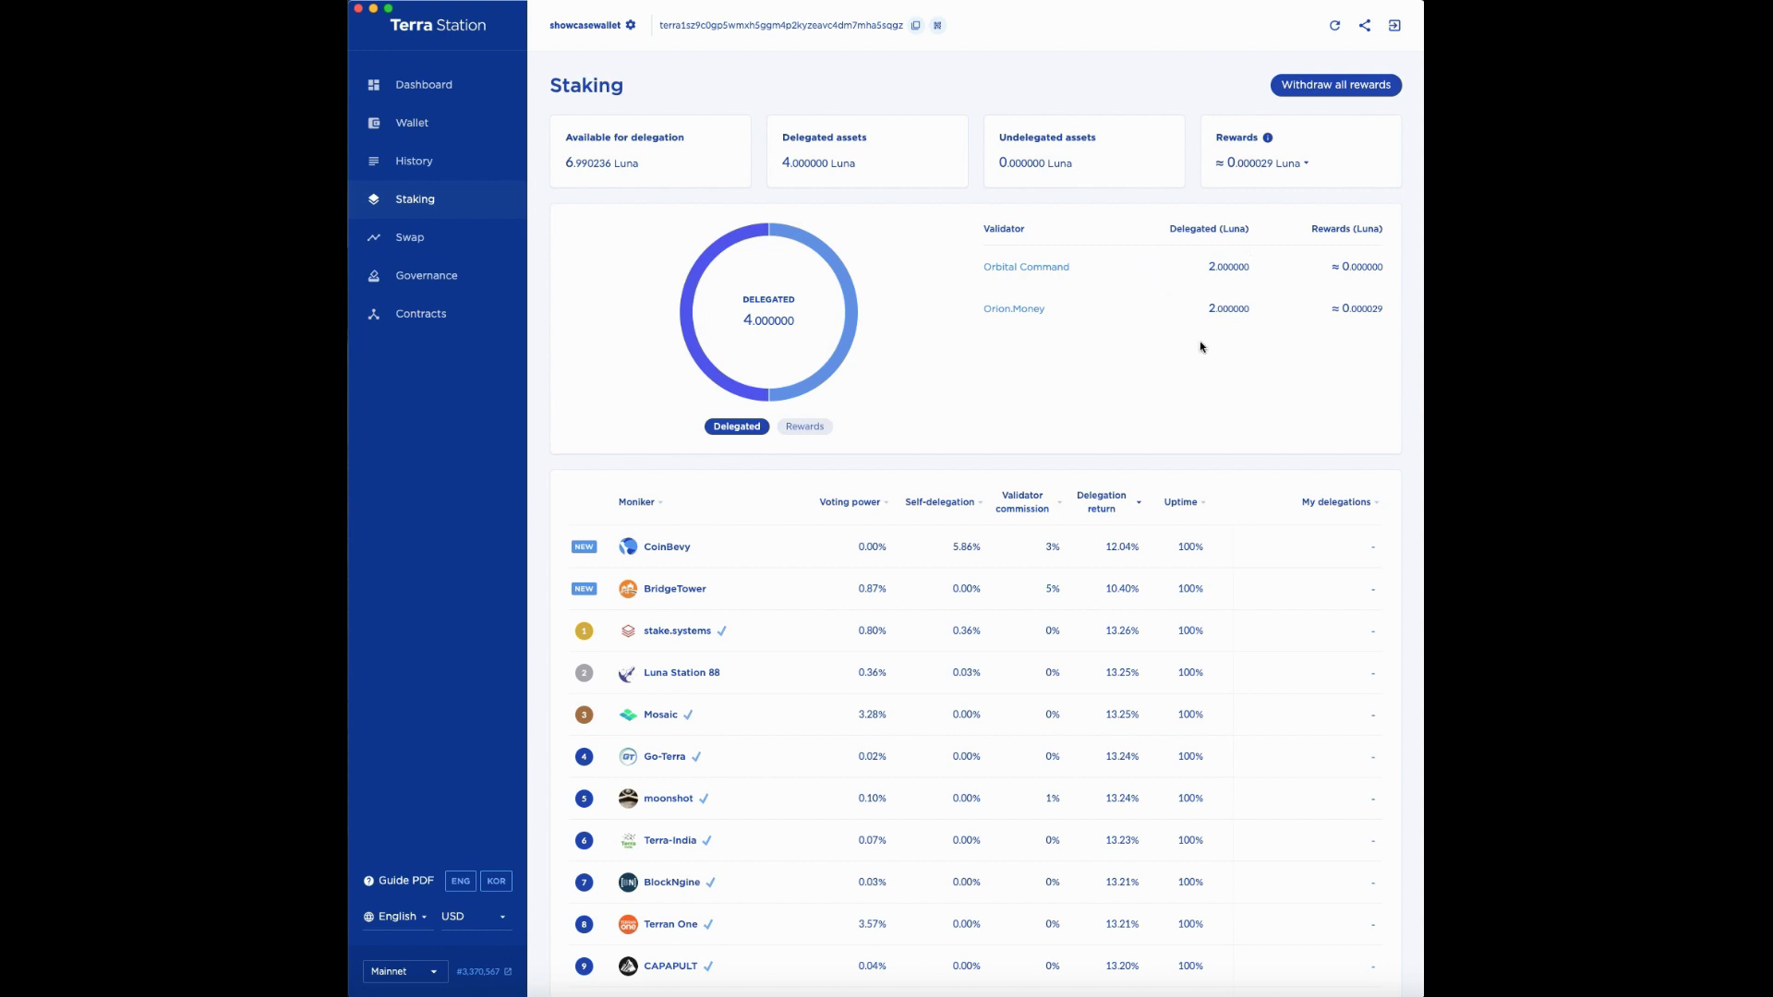
{"action": "scroll", "coordinate": [810, 595], "scroll_direction": "down", "scroll_amount": 3}
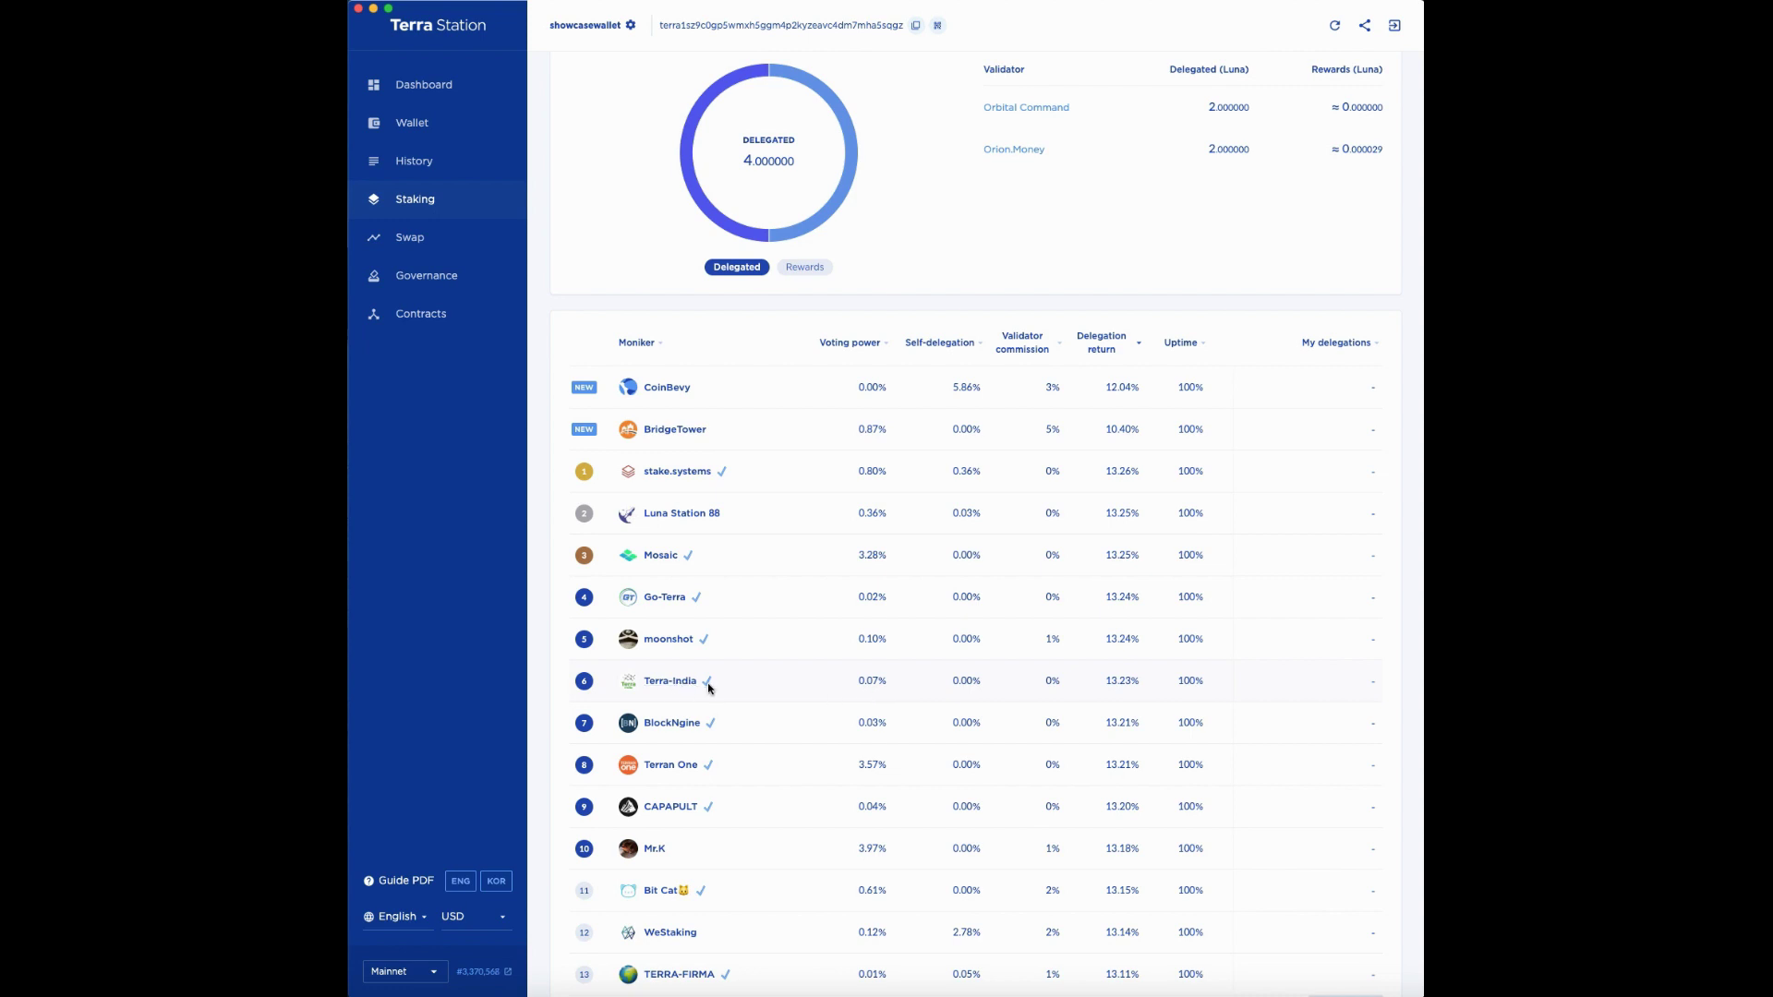
From Terra-India's details, delegate 1 Luna sourced from Orbital Command and reach Confirm
{"action": "left_click", "coordinate": [672, 681]}
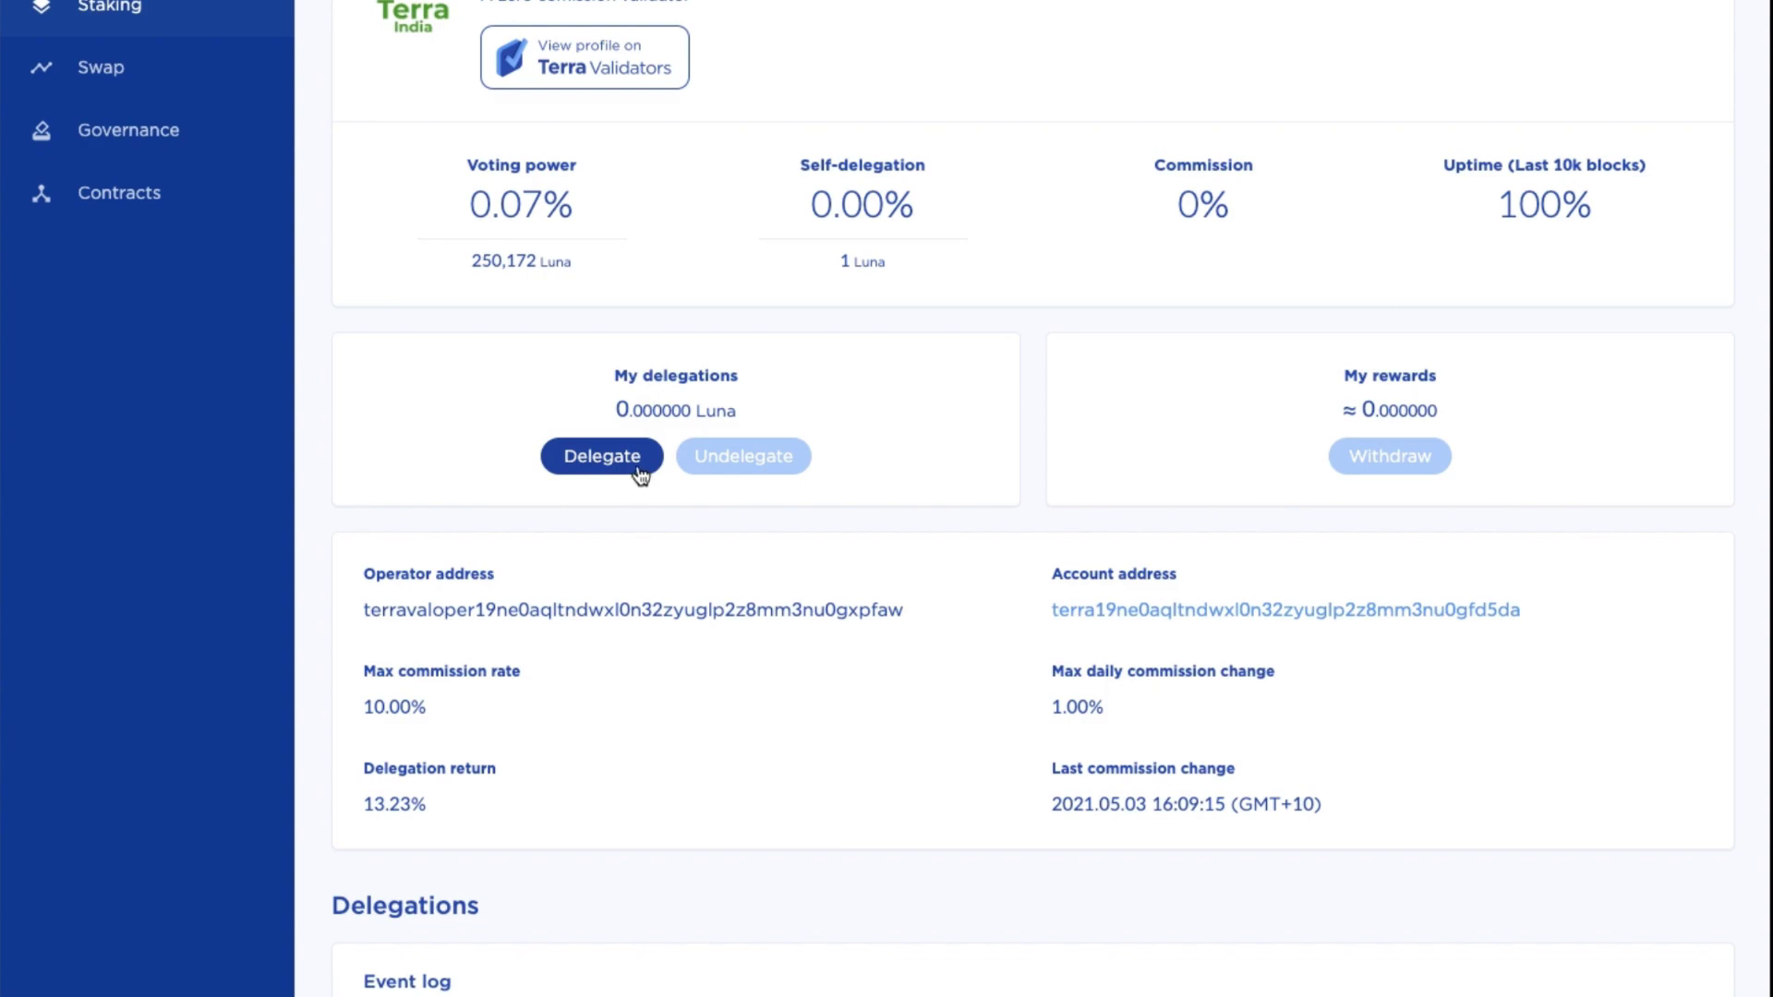
{"action": "left_click", "coordinate": [636, 469]}
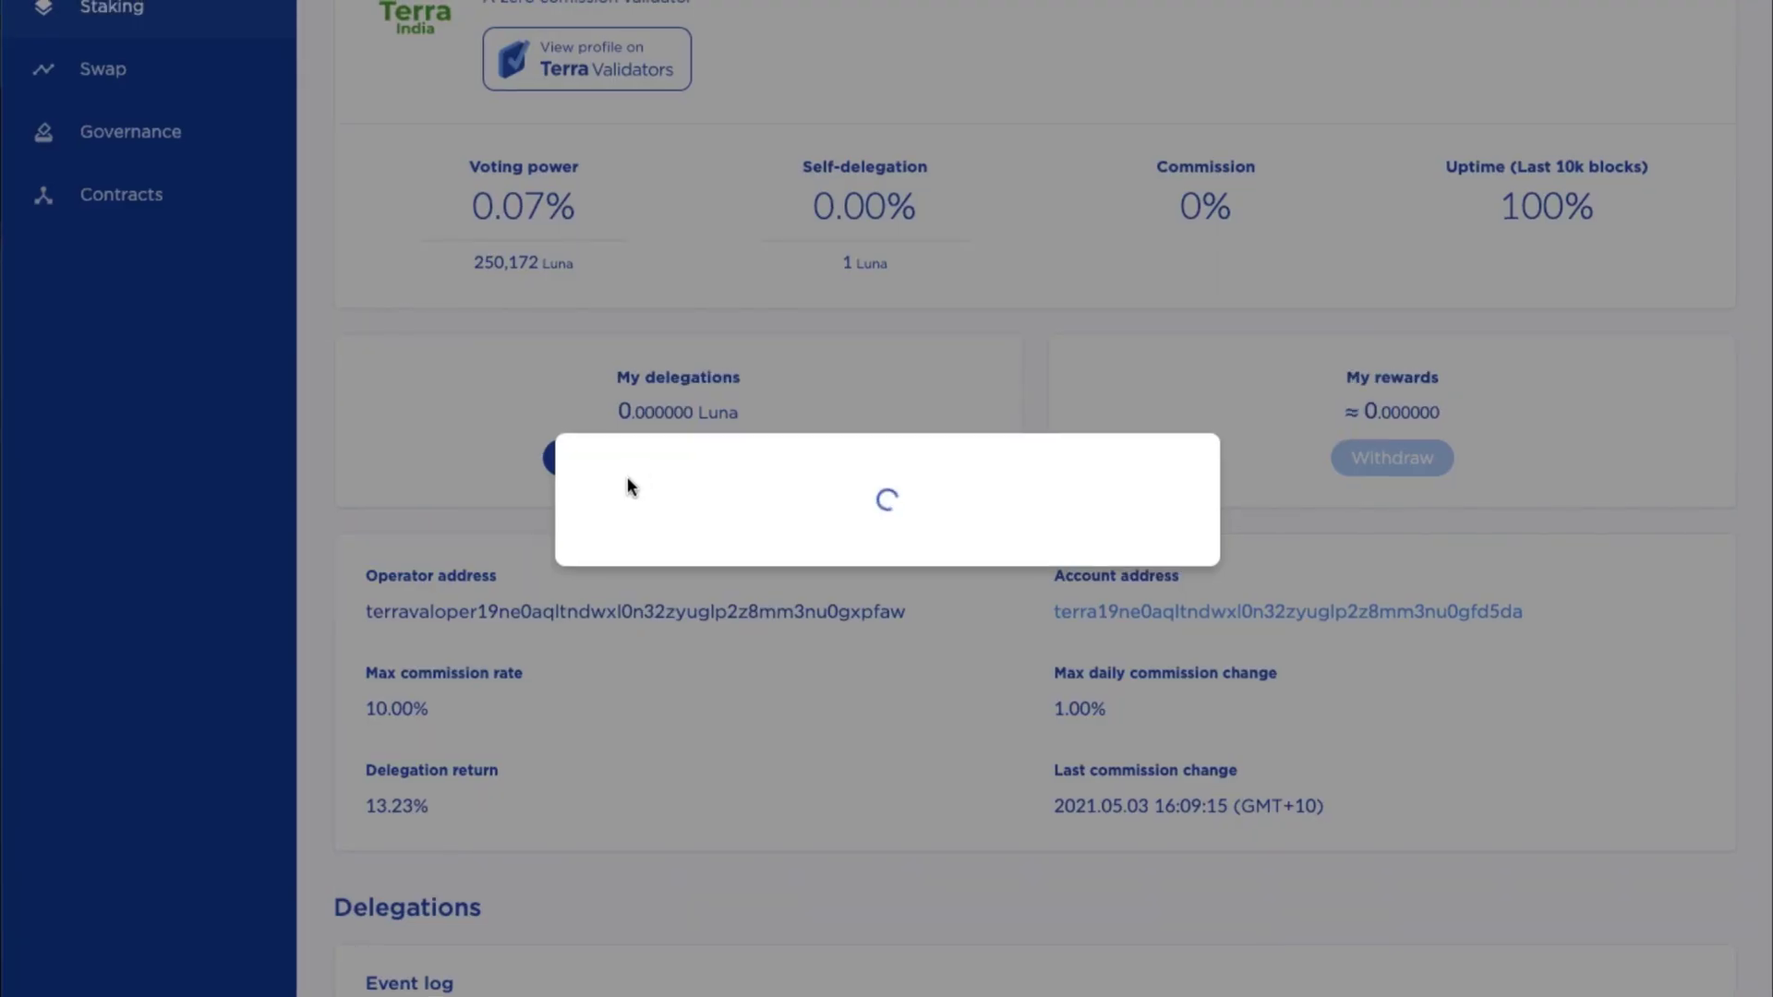
{"action": "left_click", "coordinate": [840, 423]}
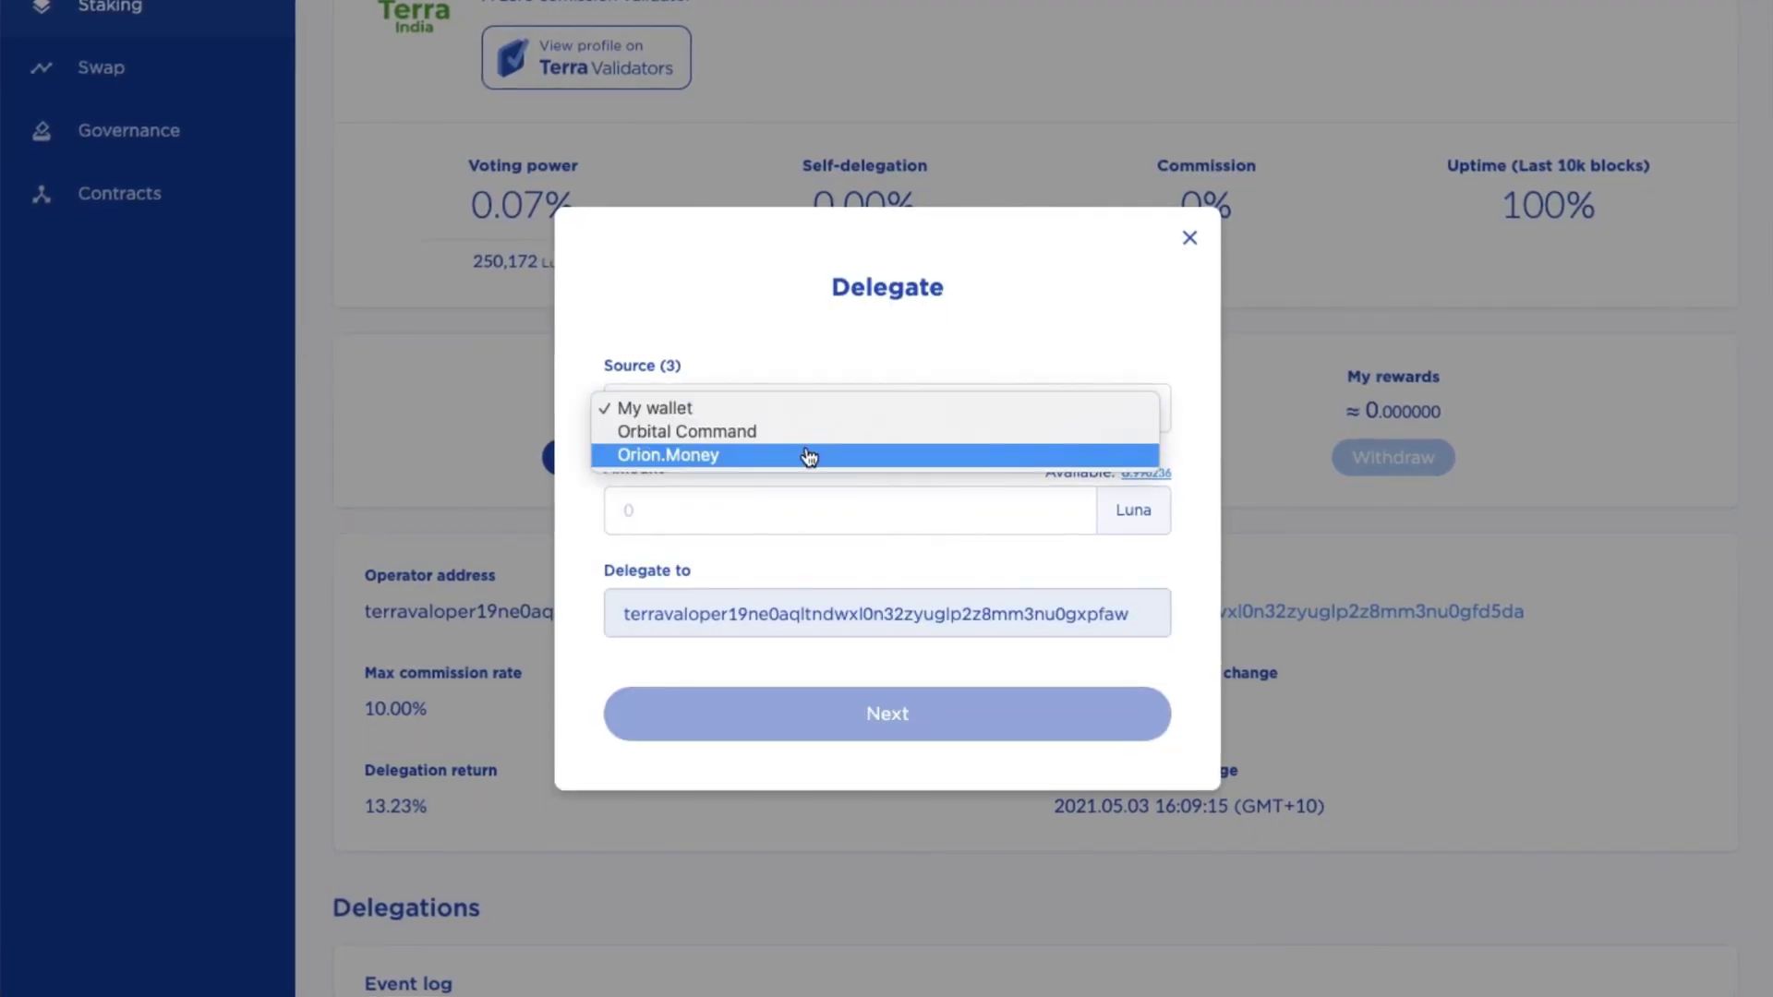
{"action": "left_click", "coordinate": [799, 432]}
{"action": "left_click", "coordinate": [740, 512]}
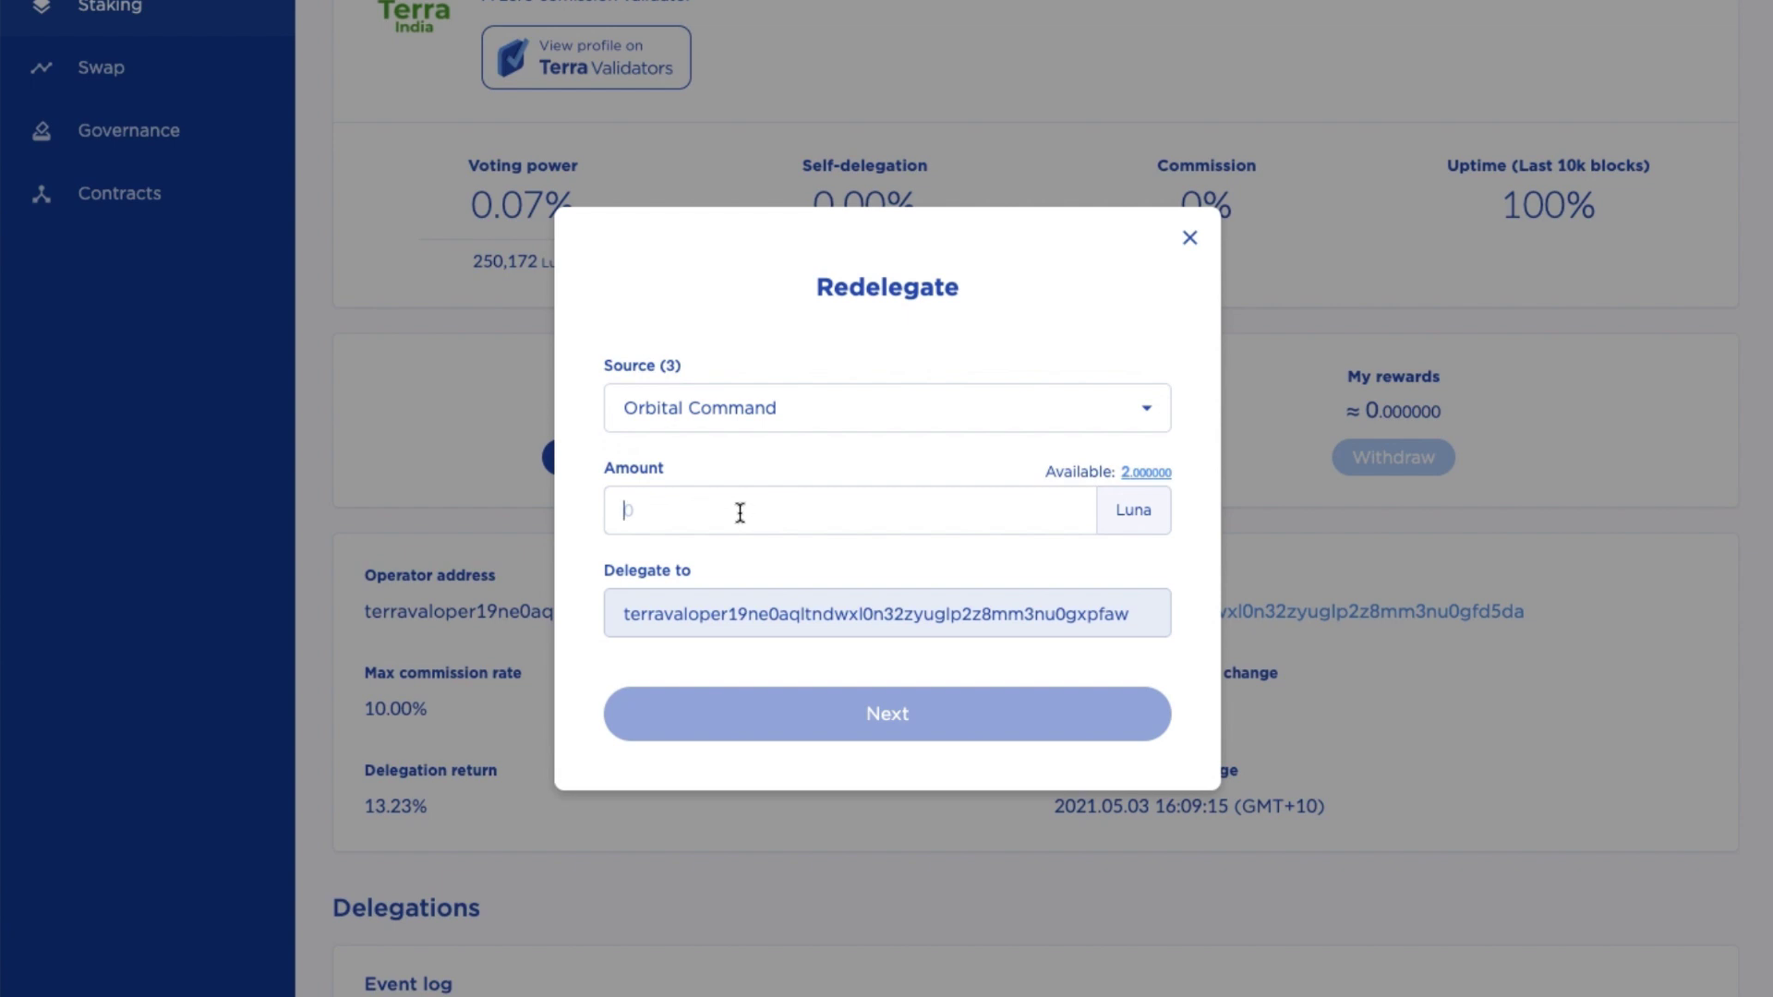
{"action": "left_click", "coordinate": [796, 432]}
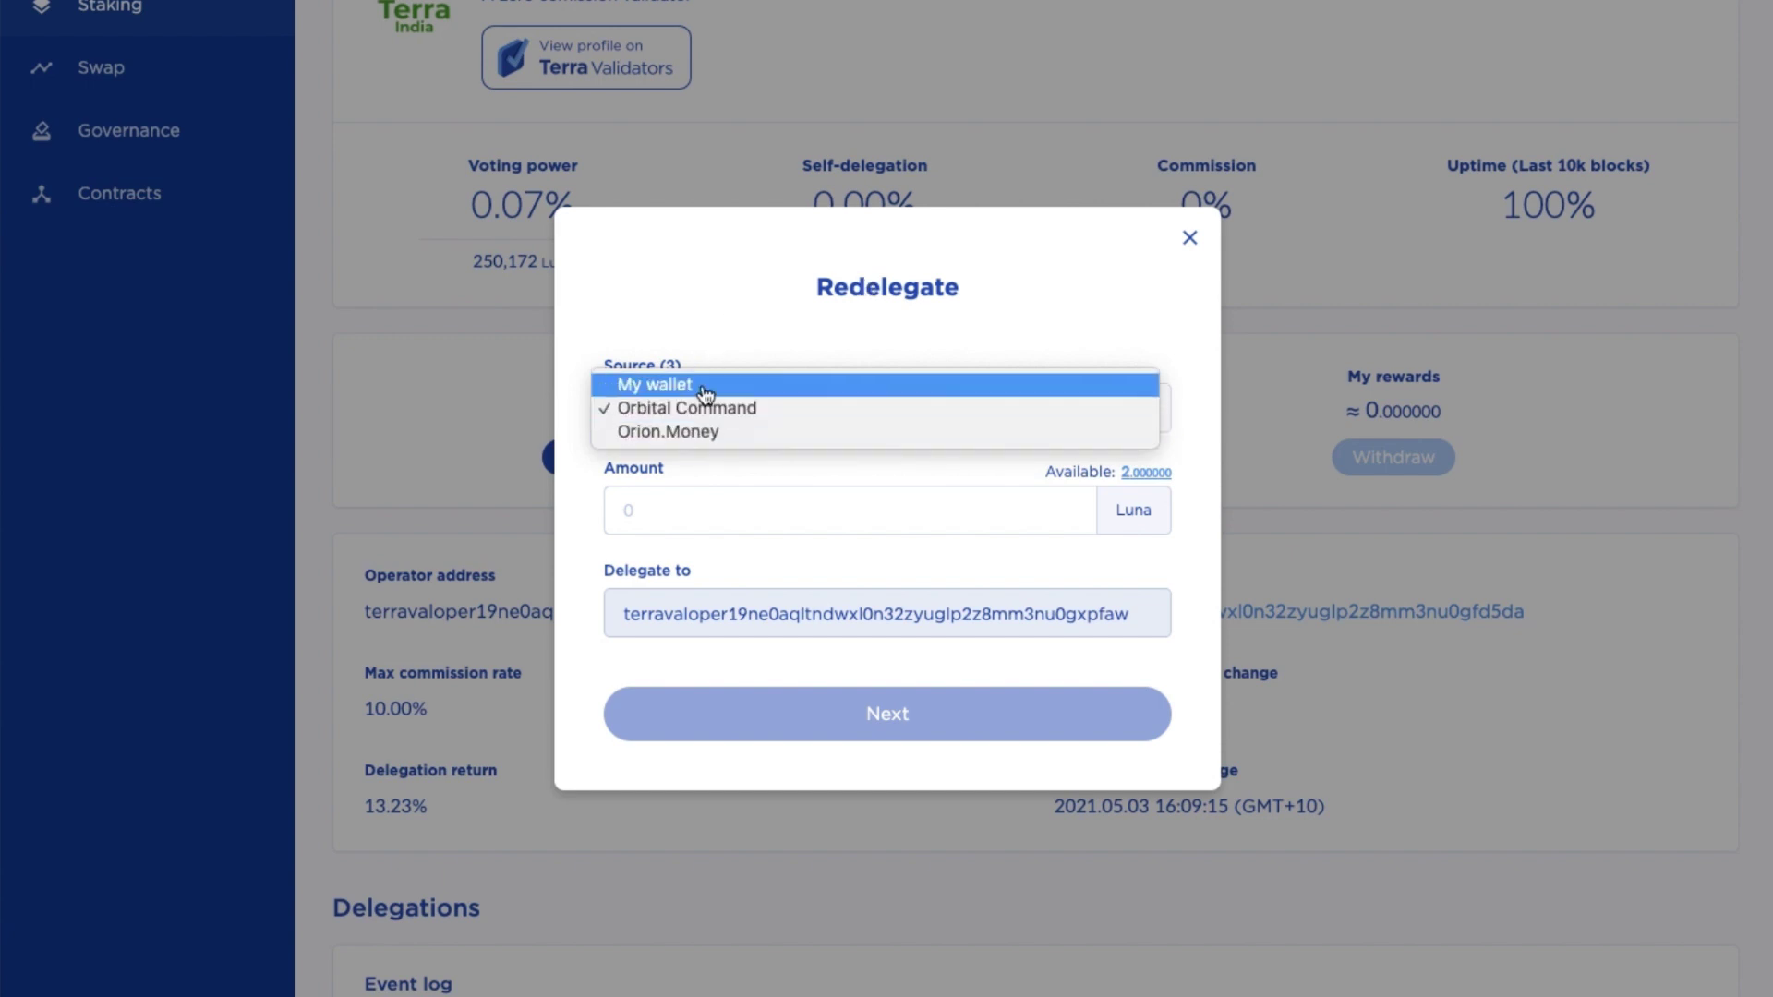
{"action": "left_click", "coordinate": [740, 408]}
{"action": "left_click", "coordinate": [775, 517]}
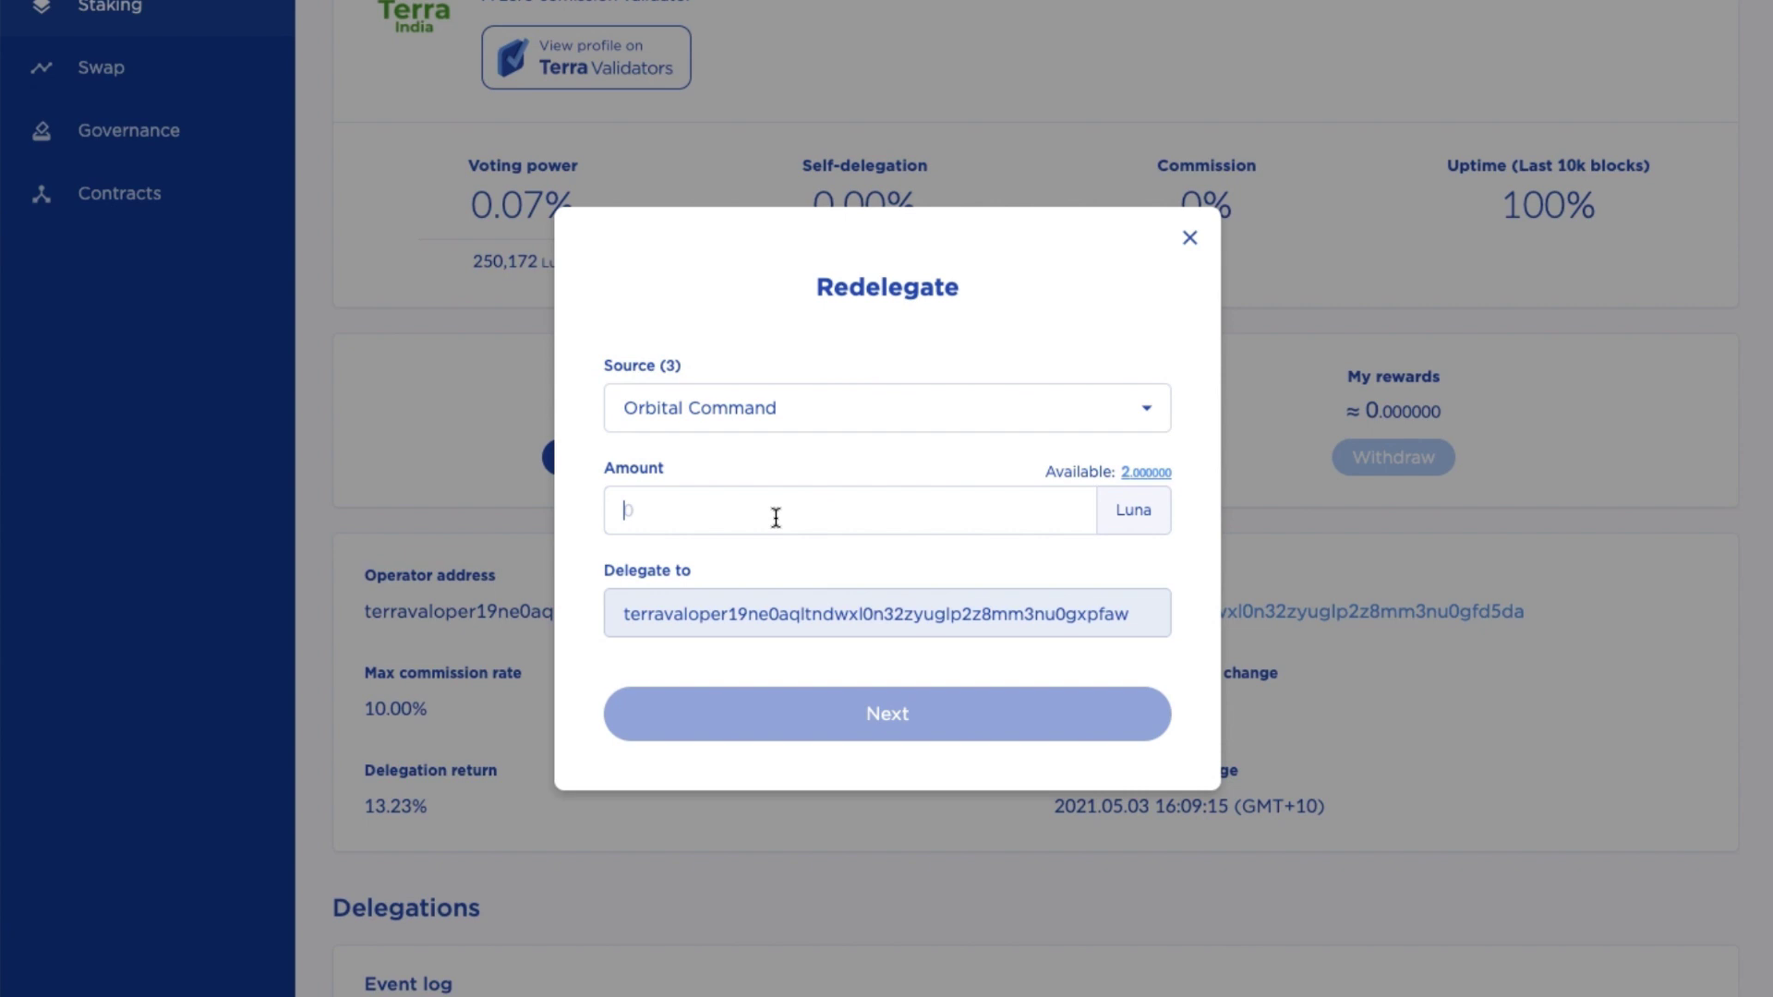
{"action": "type", "text": "1"}
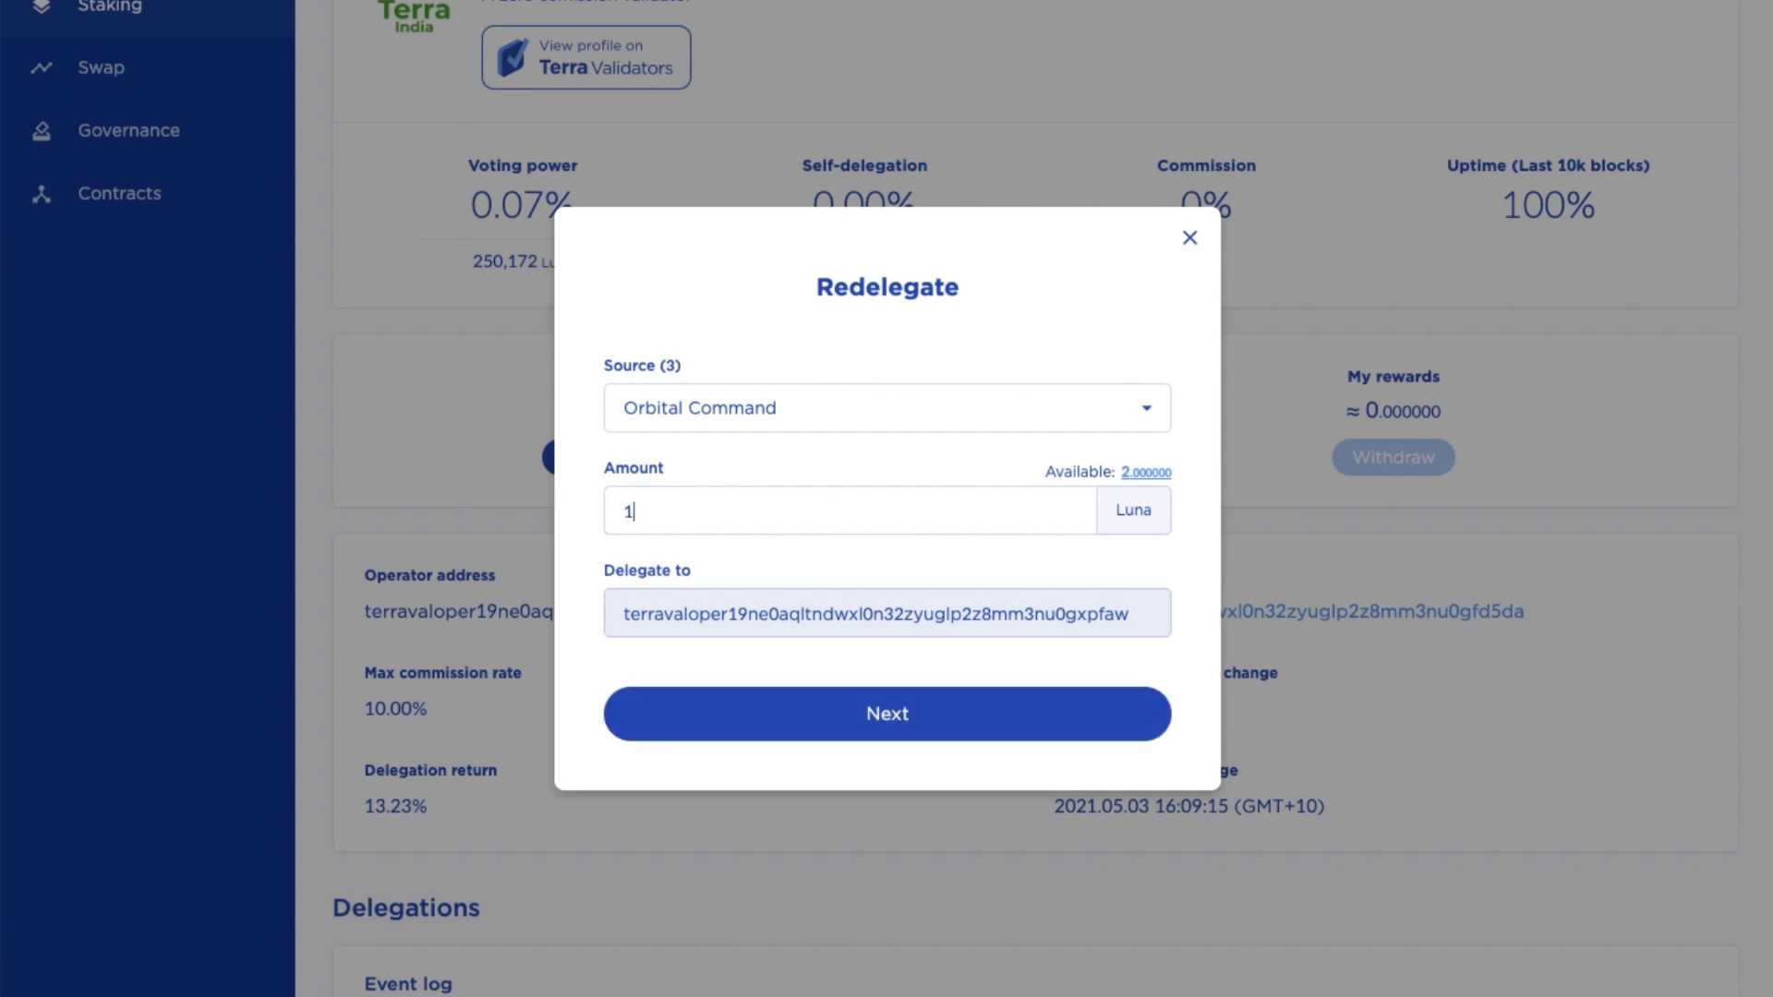
{"action": "left_click", "coordinate": [828, 731]}
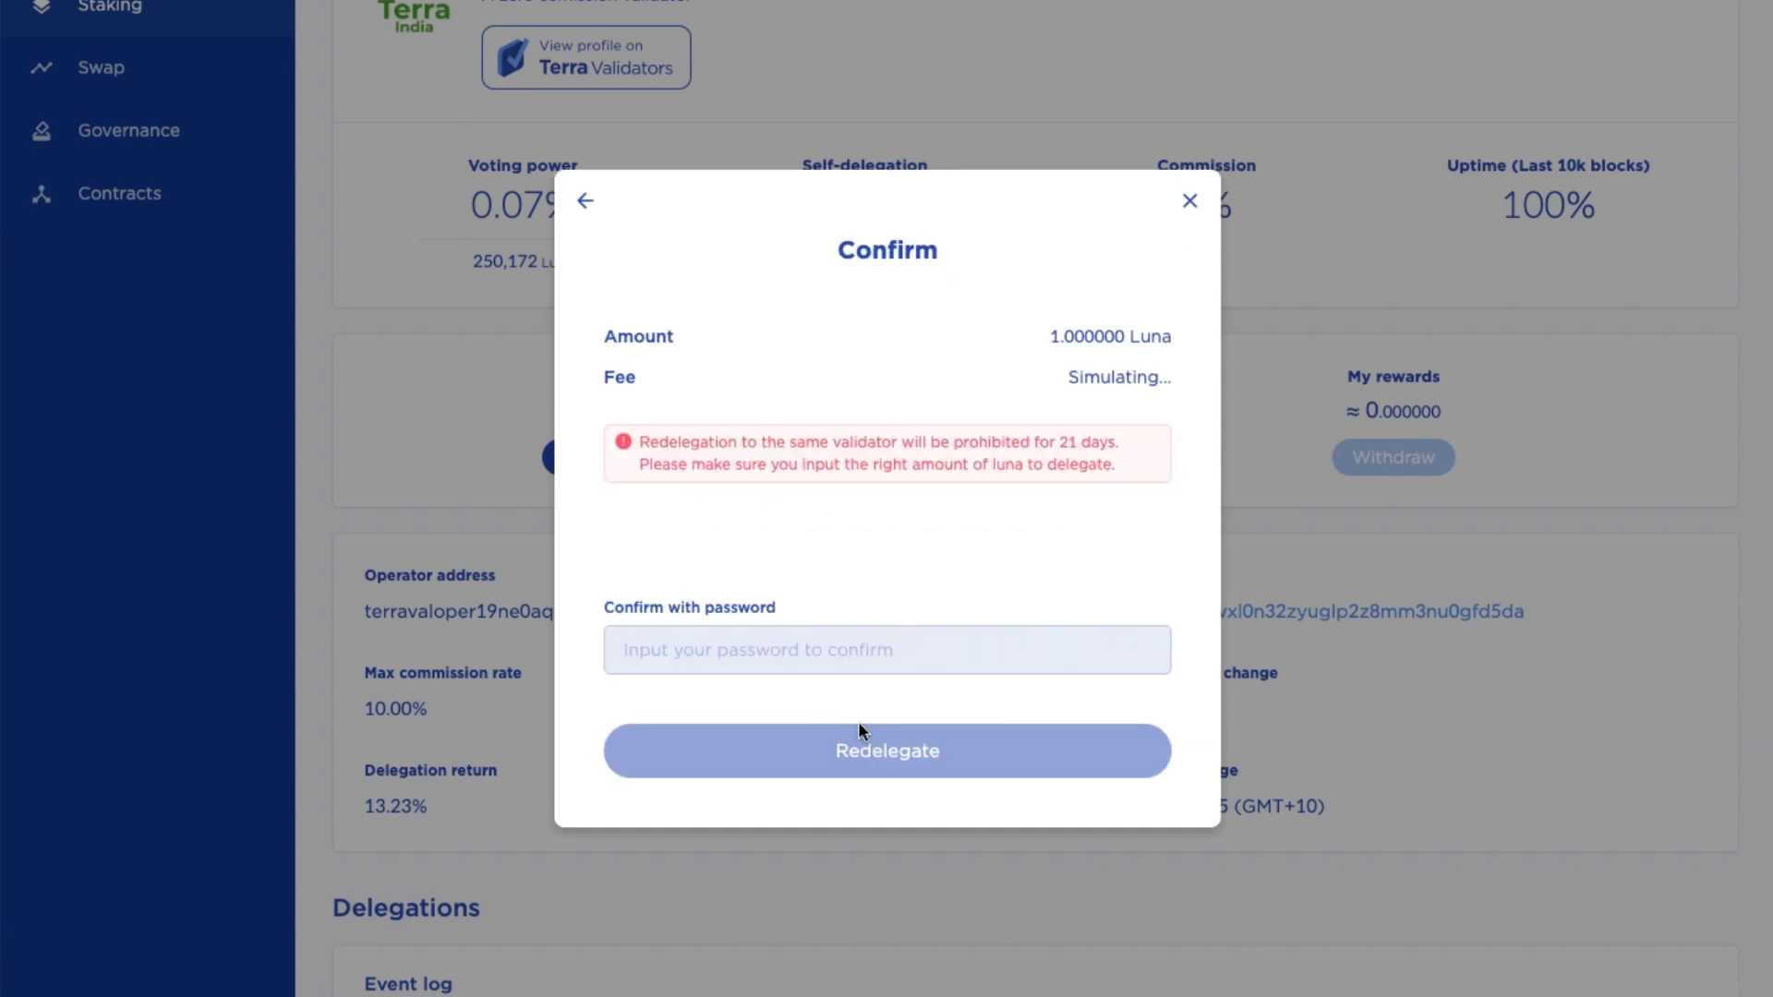
Submit the 1 Luna redelegation with the wallet password, dismiss success, and return to Staking
{"action": "left_click", "coordinate": [876, 645]}
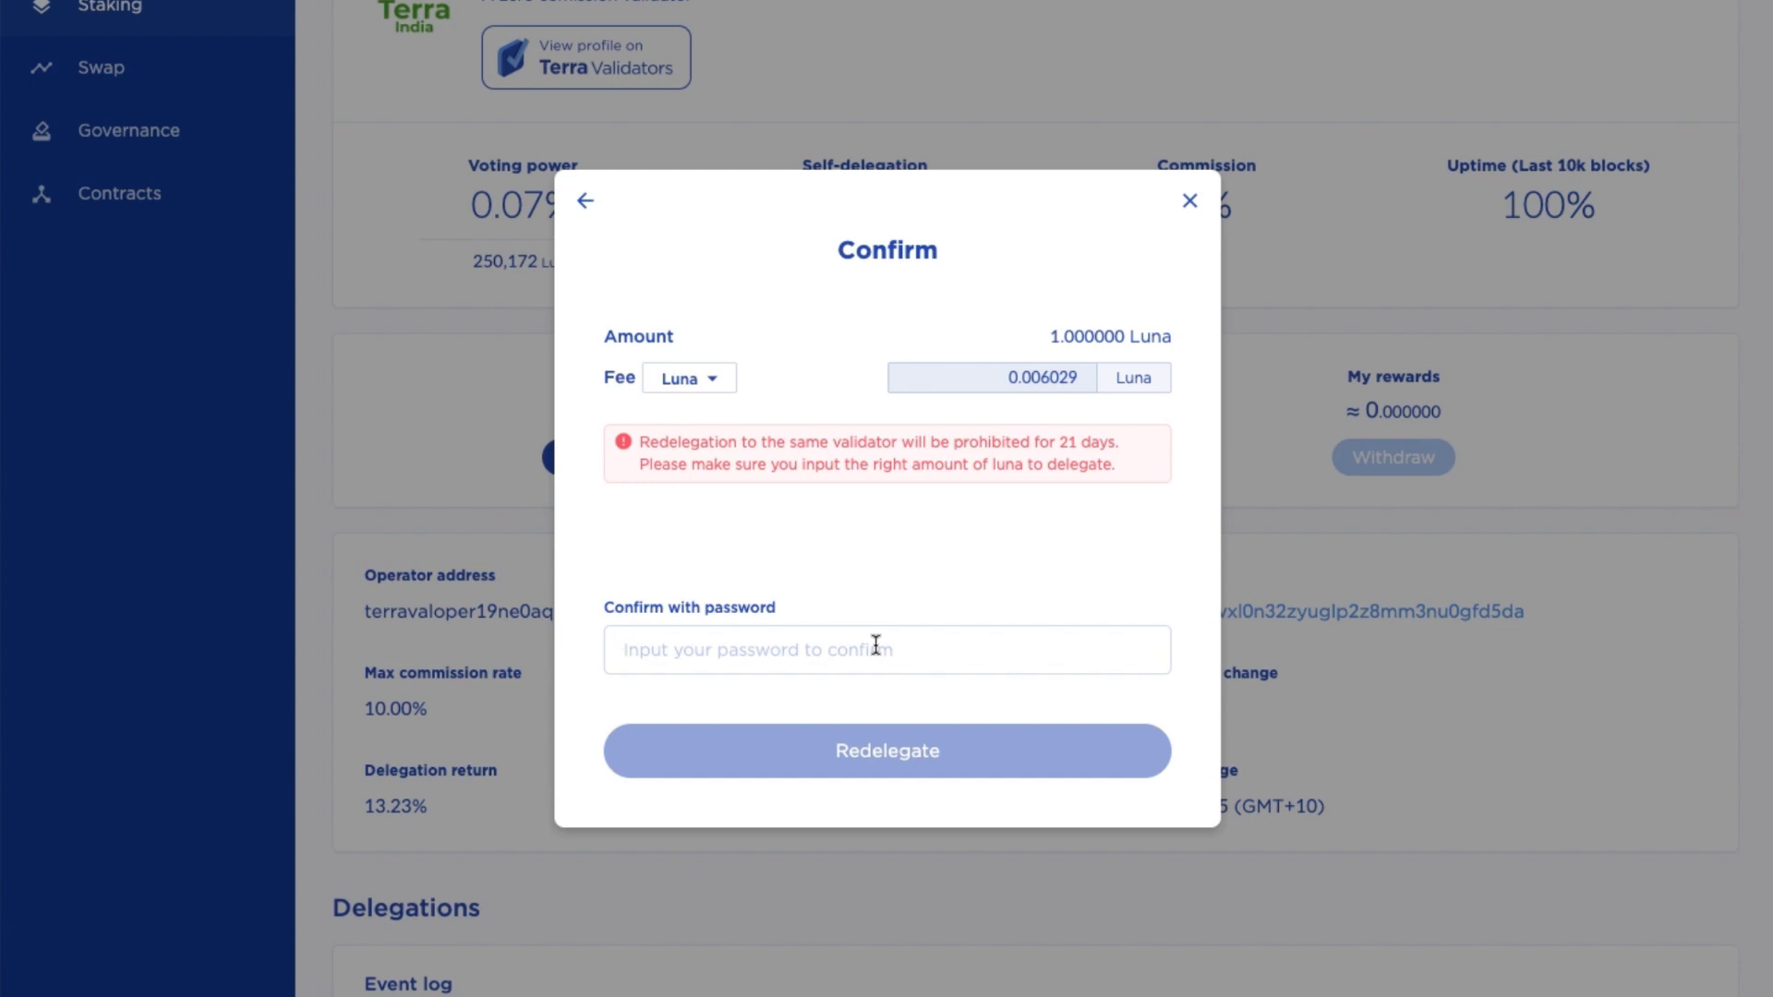
{"action": "type", "text": "•••••••••••••••"}
{"action": "key", "text": "Return"}
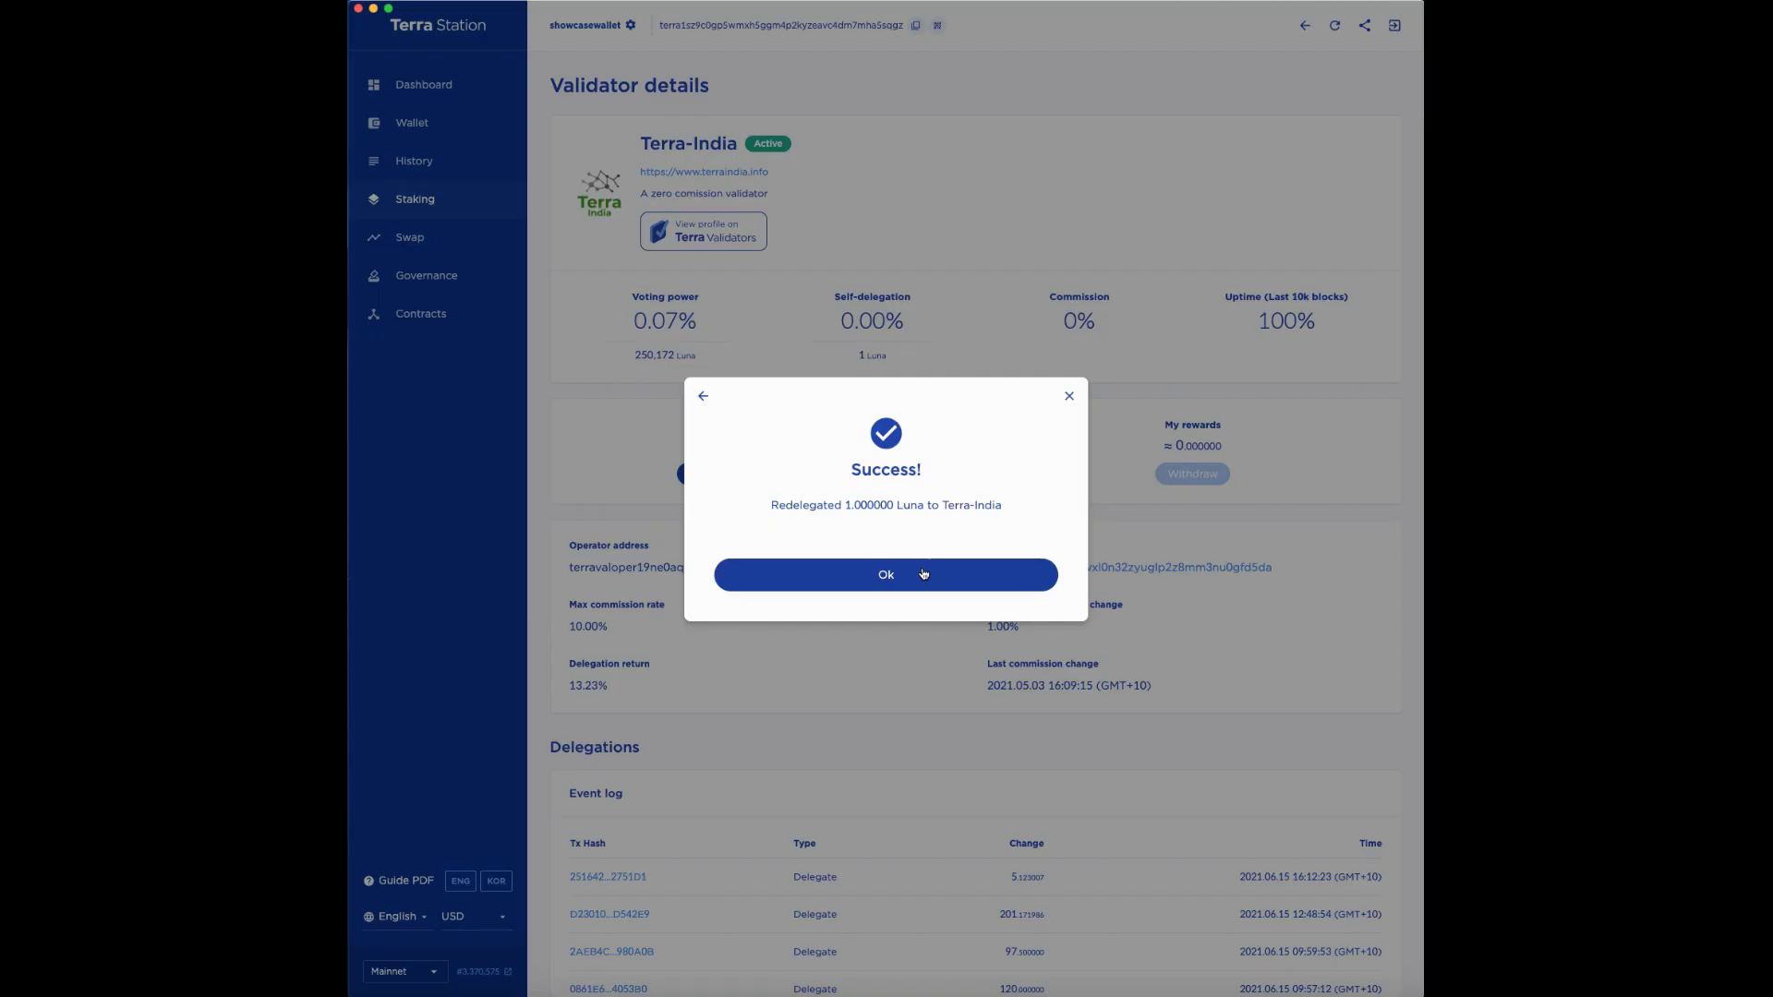
{"action": "left_click", "coordinate": [947, 629]}
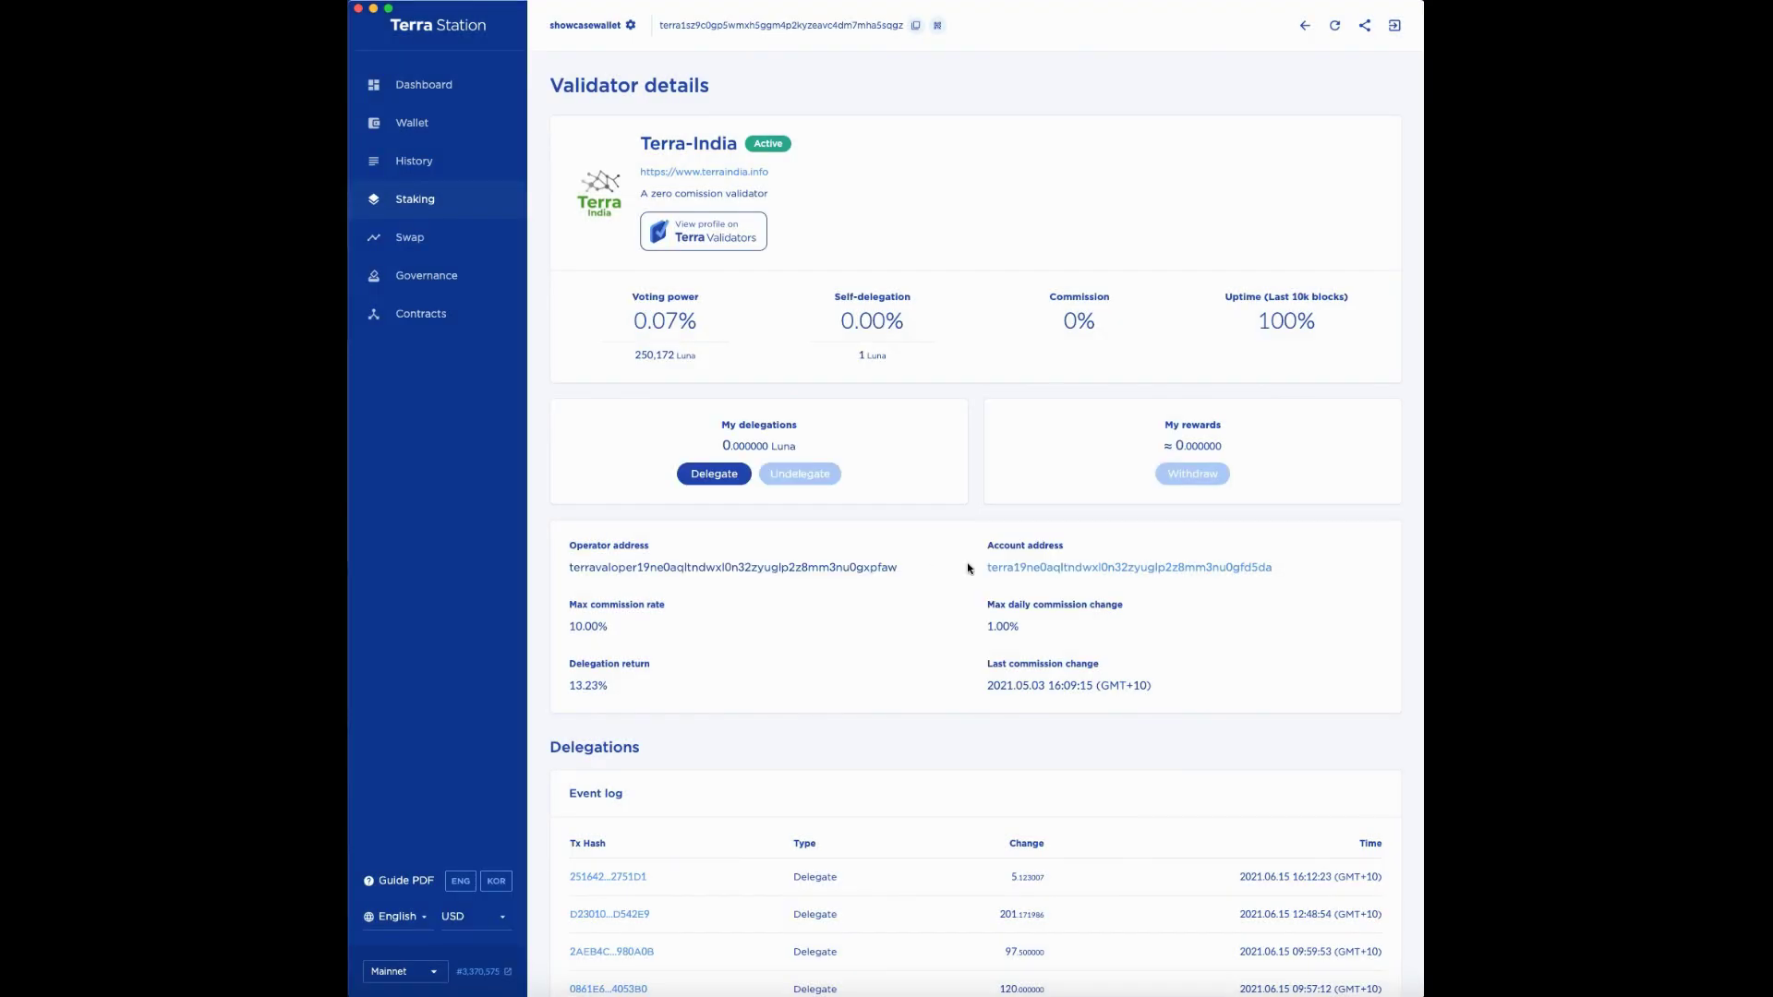
{"action": "left_click", "coordinate": [451, 204]}
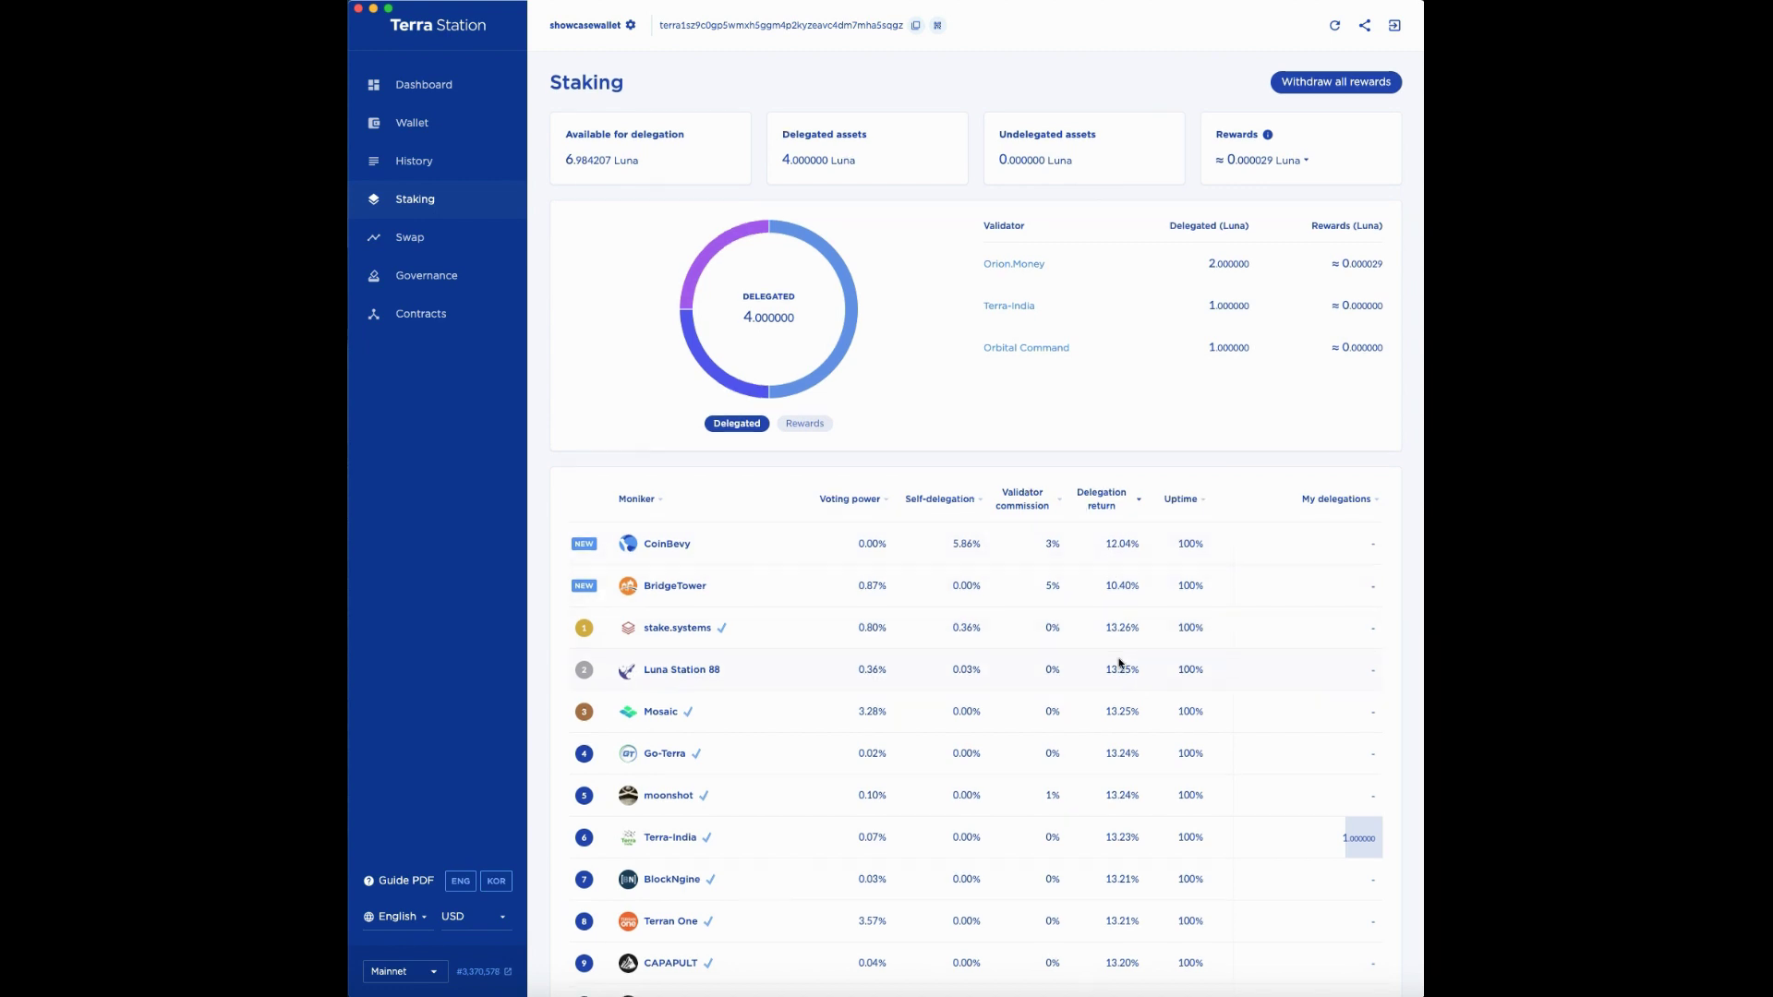
Scroll the validator table to Terra-India's row showing 1.000000 Luna under My delegations
{"action": "scroll", "coordinate": [1125, 672], "scroll_direction": "down", "scroll_amount": 3}
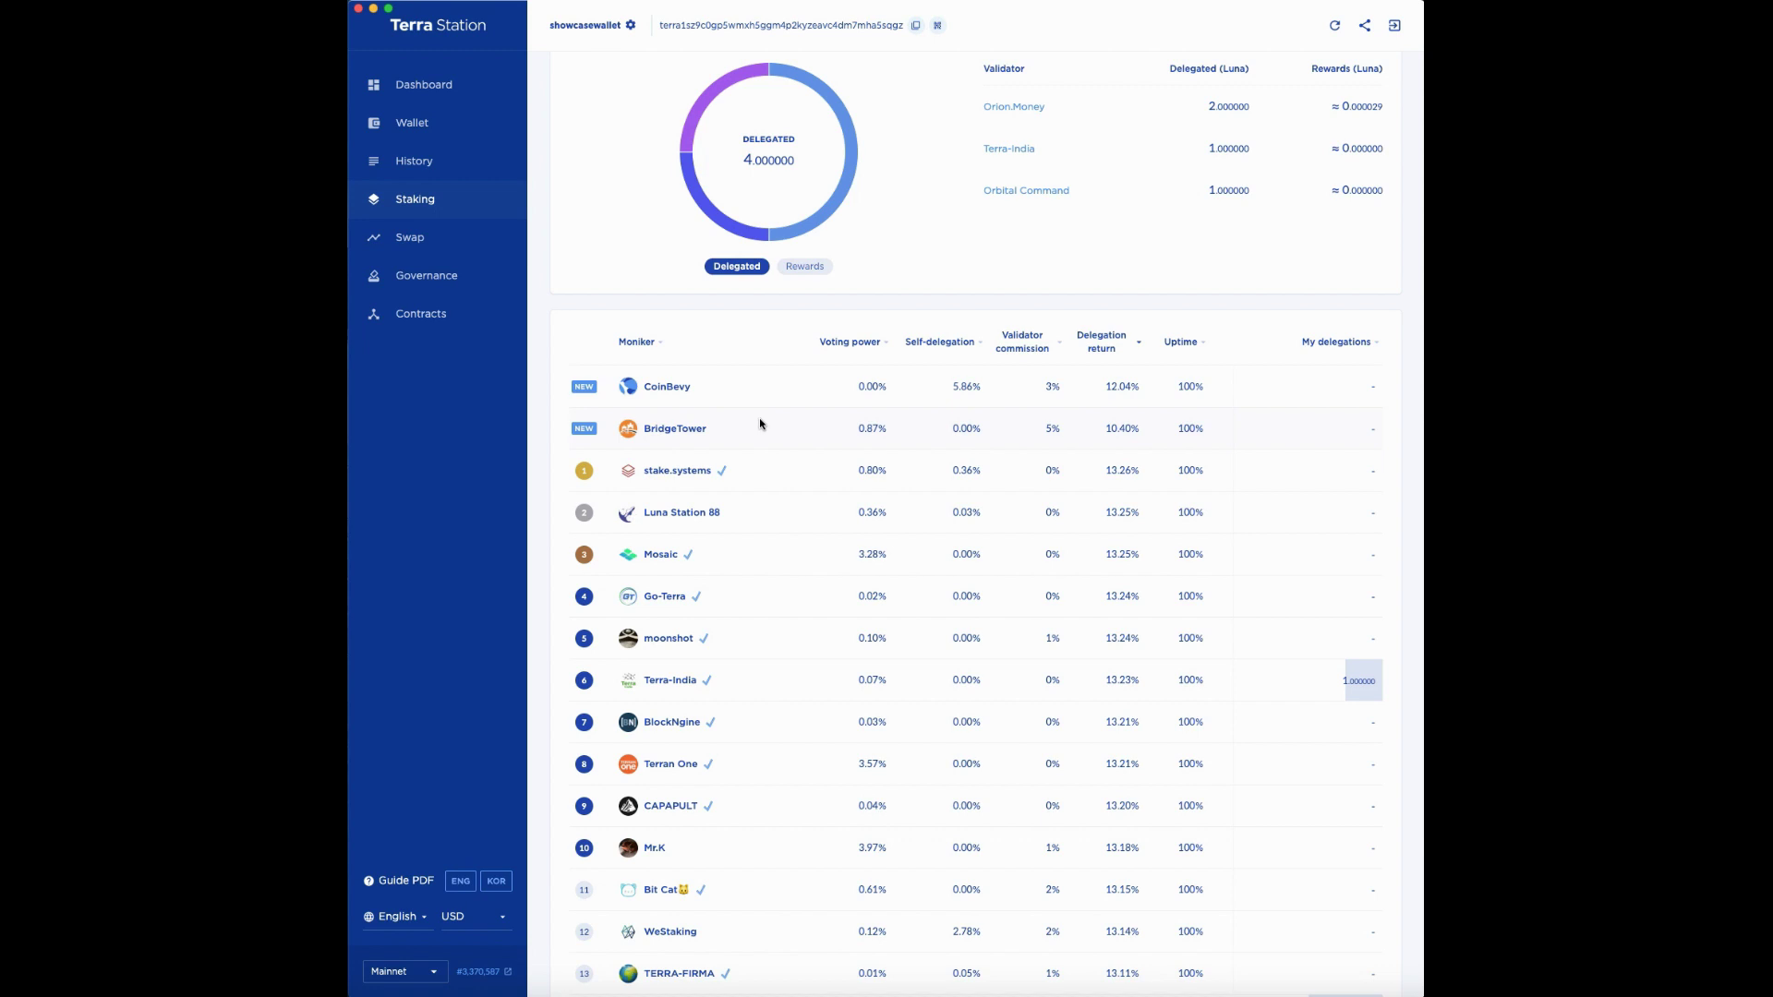
Switch the staking chart to Rewards (0.000029 Luna) and scroll back to the top
{"action": "left_click", "coordinate": [805, 266]}
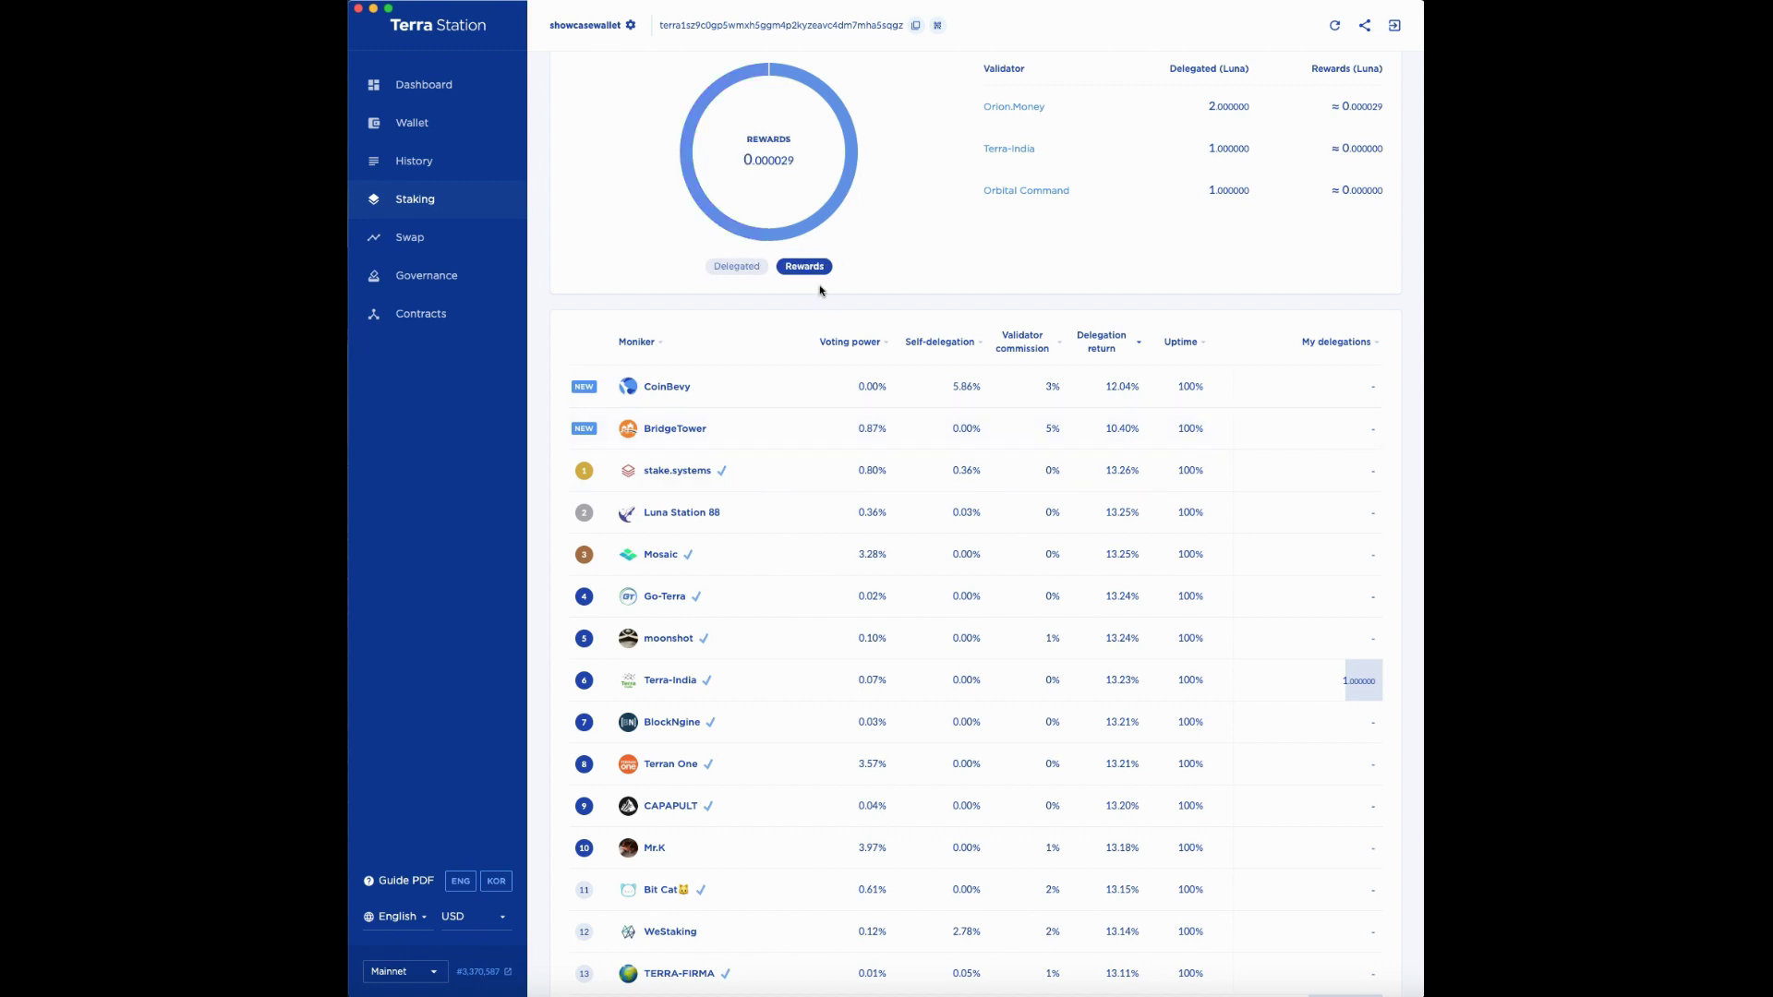
{"action": "scroll", "coordinate": [779, 307], "scroll_direction": "up", "scroll_amount": 3}
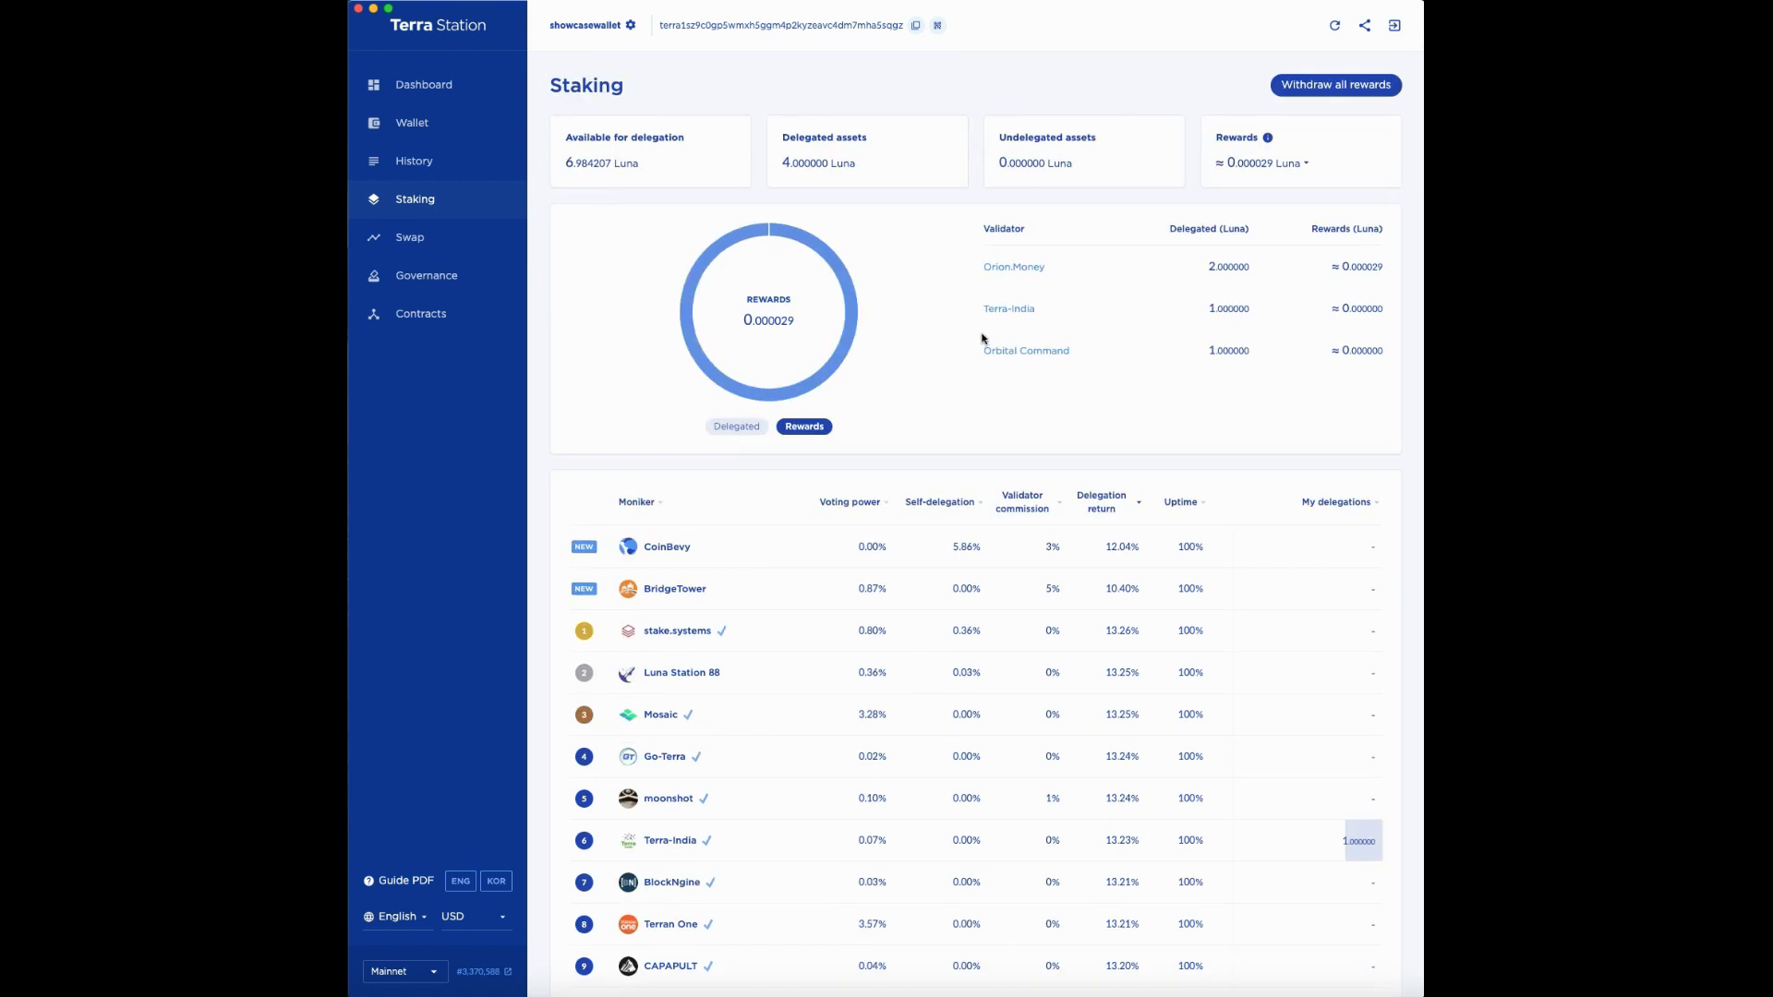